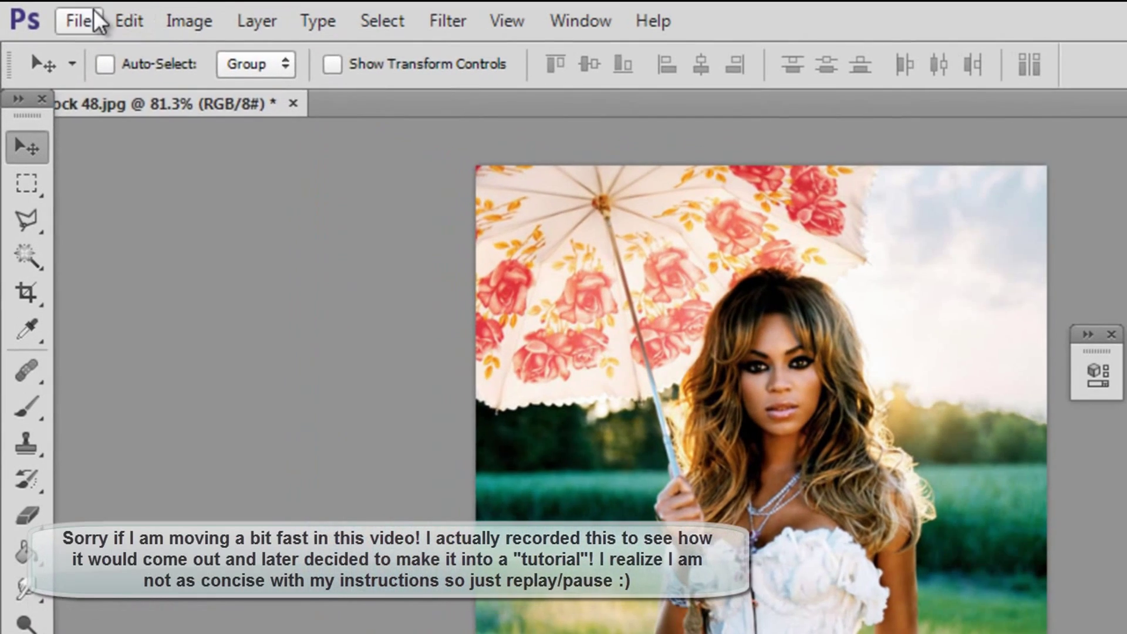
# Duplicate the Background layer to create a Background copy layer
pyautogui.click(48, 12)
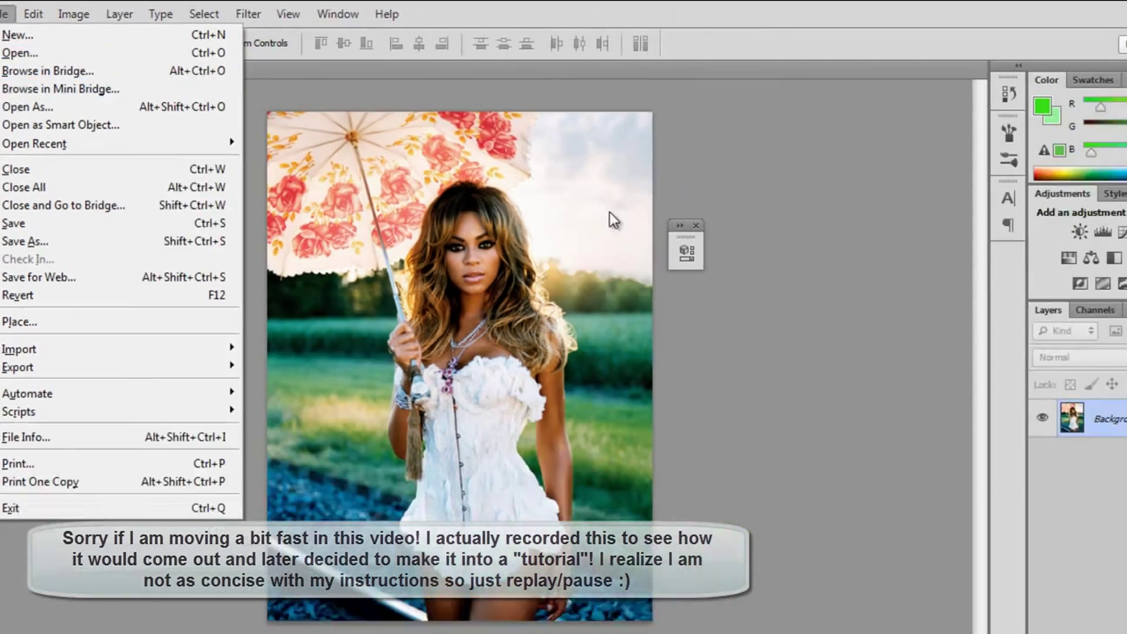
pyautogui.click(750, 341)
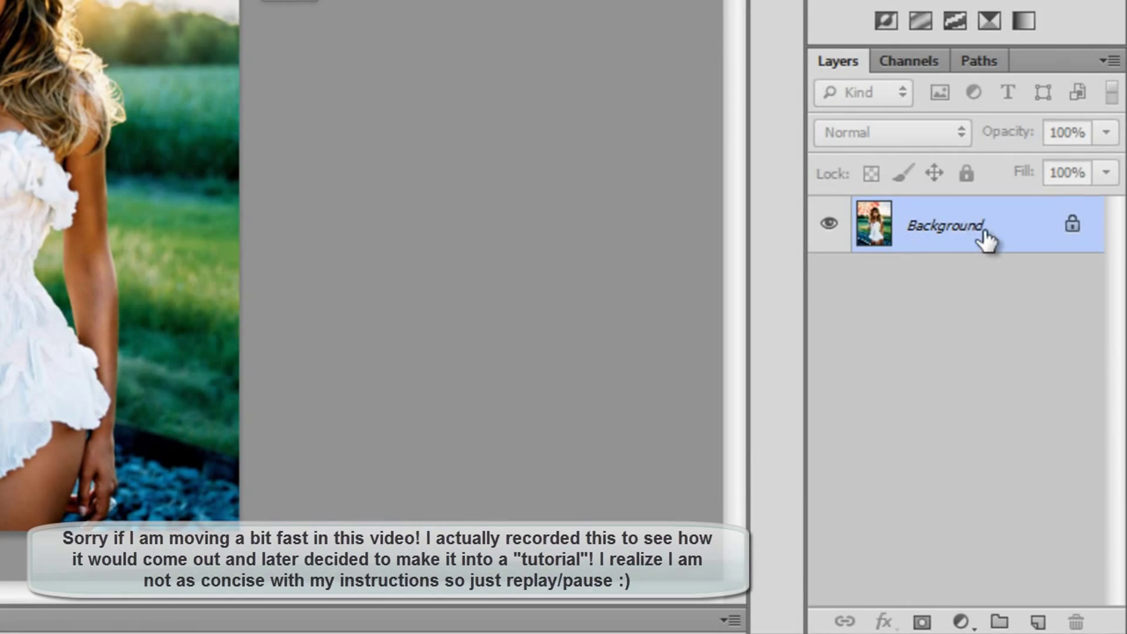
pyautogui.rightClick(1035, 390)
pyautogui.click(832, 307)
pyautogui.click(631, 152)
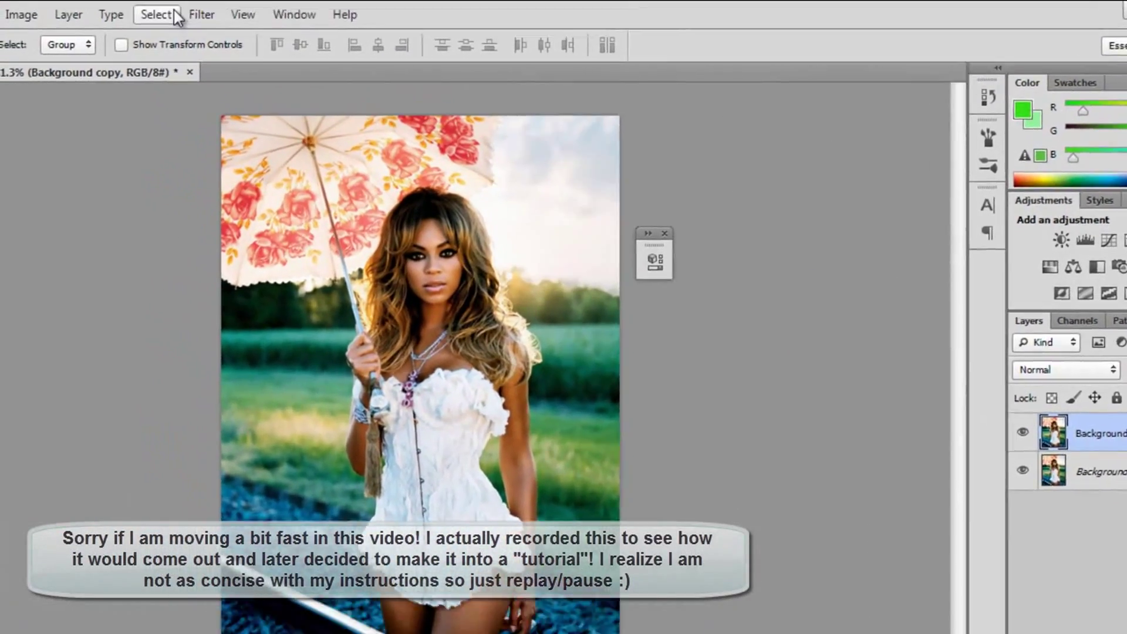
# In the Filter Gallery, preview several artistic filters and settle on Neon Glow
pyautogui.click(201, 12)
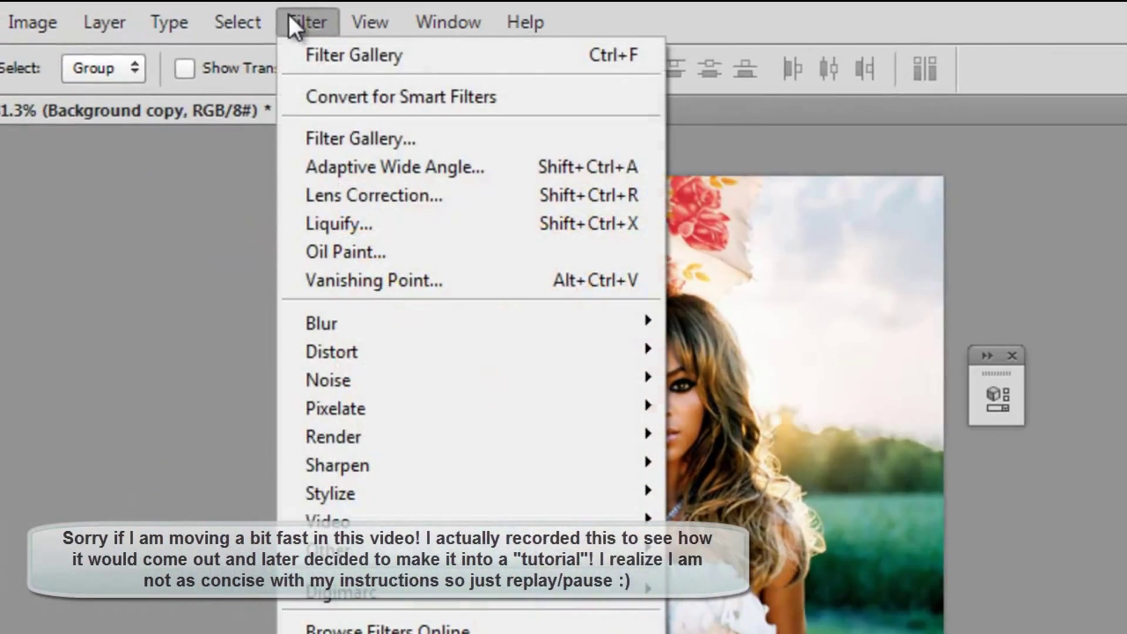
pyautogui.click(352, 137)
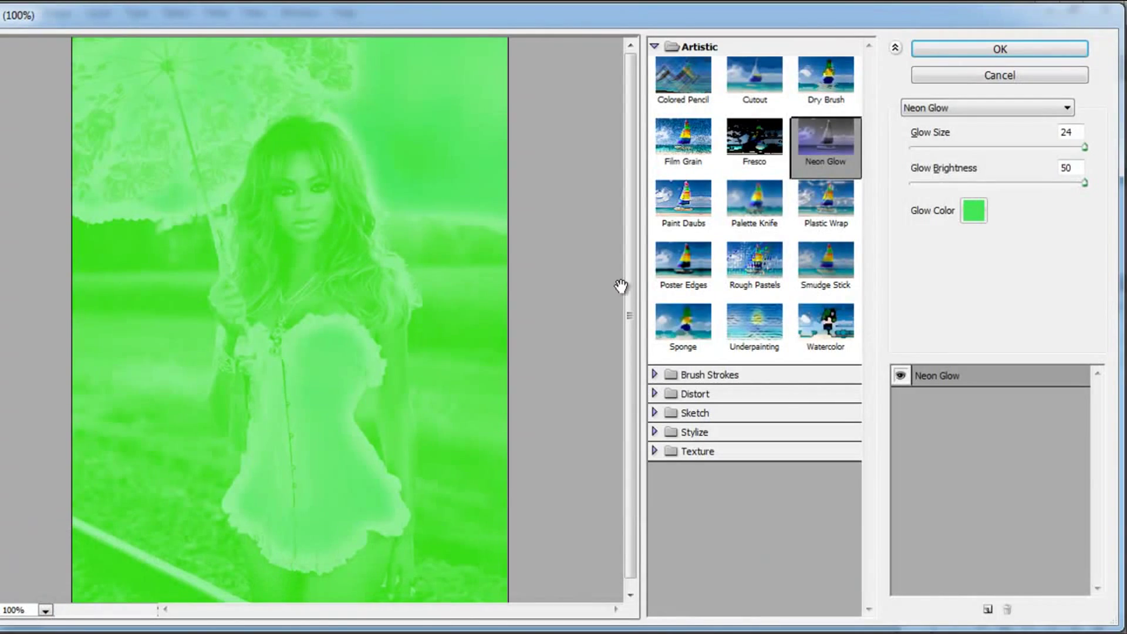
pyautogui.click(822, 112)
pyautogui.click(744, 149)
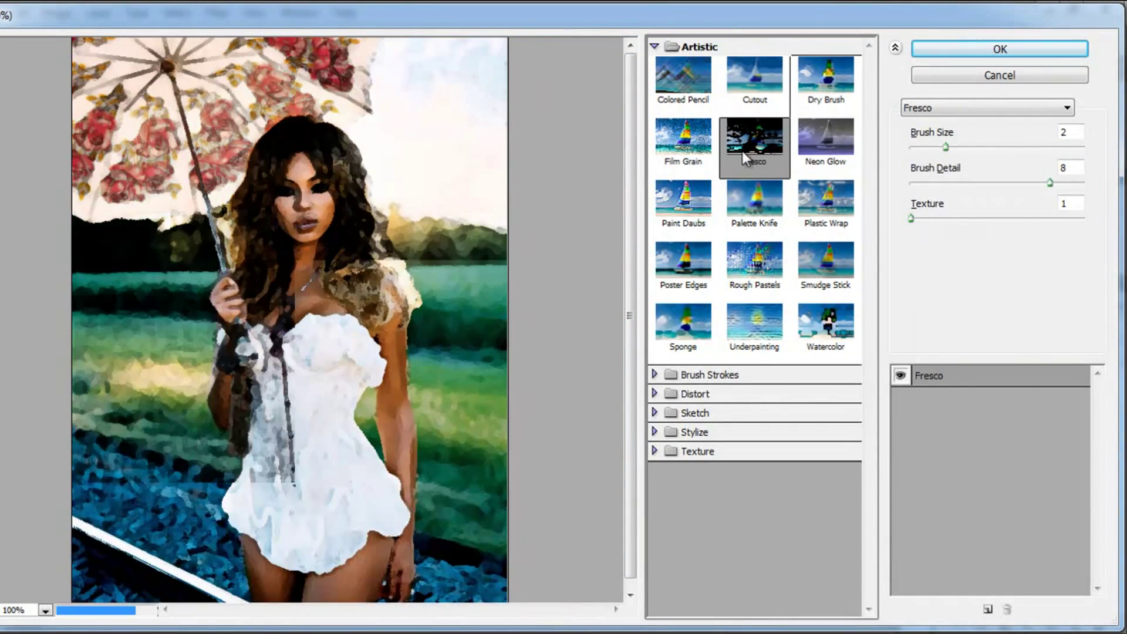
pyautogui.click(675, 169)
pyautogui.click(684, 203)
pyautogui.click(760, 208)
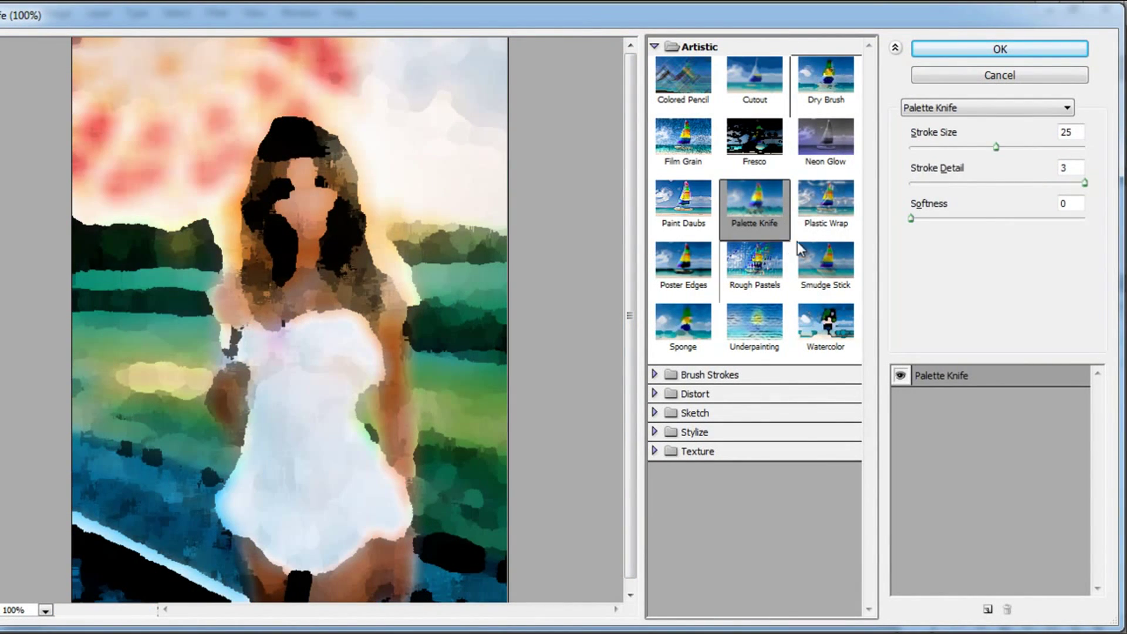
pyautogui.click(804, 234)
pyautogui.click(816, 254)
pyautogui.click(686, 262)
pyautogui.click(683, 322)
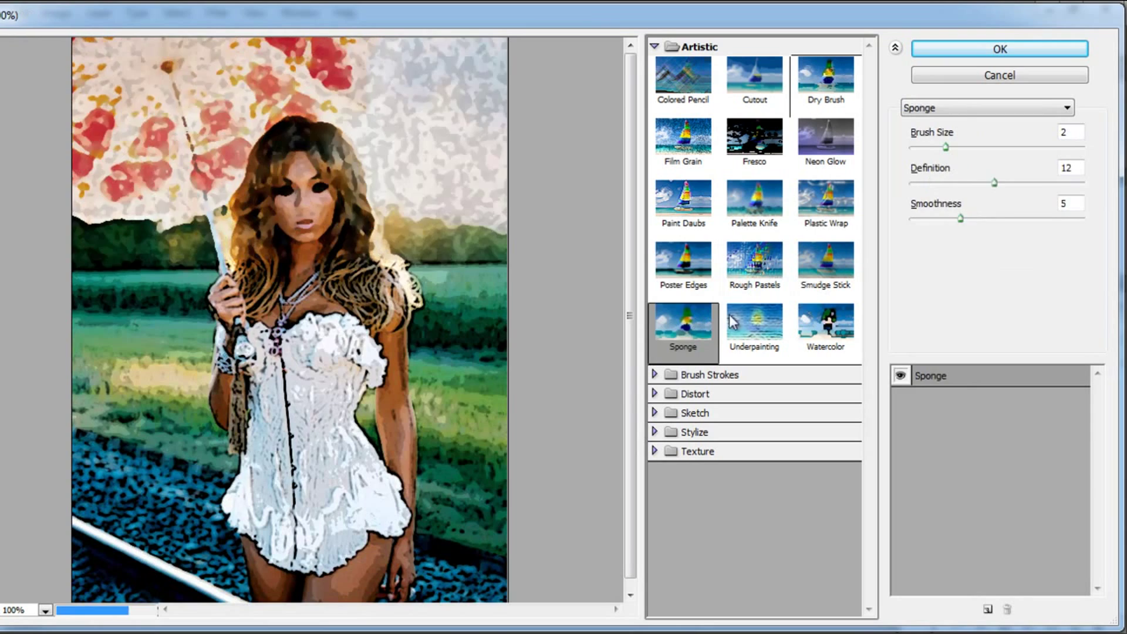
pyautogui.click(756, 323)
pyautogui.click(808, 322)
pyautogui.click(813, 155)
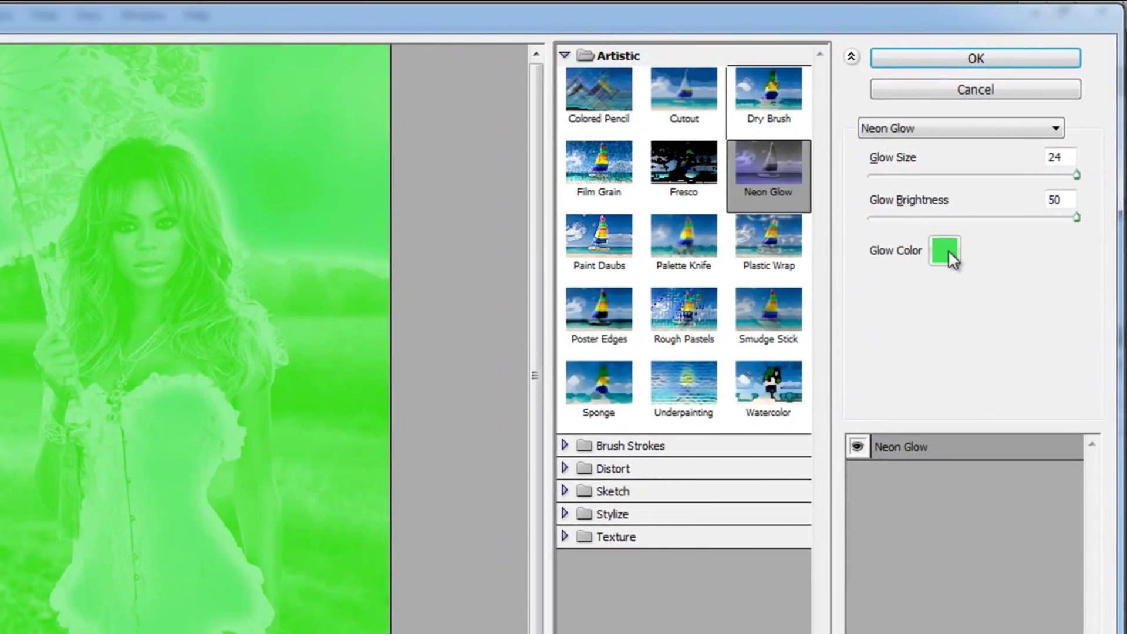
# Set the Neon Glow colour to a saturated yellow-green and move to Glow Brightness
pyautogui.click(971, 214)
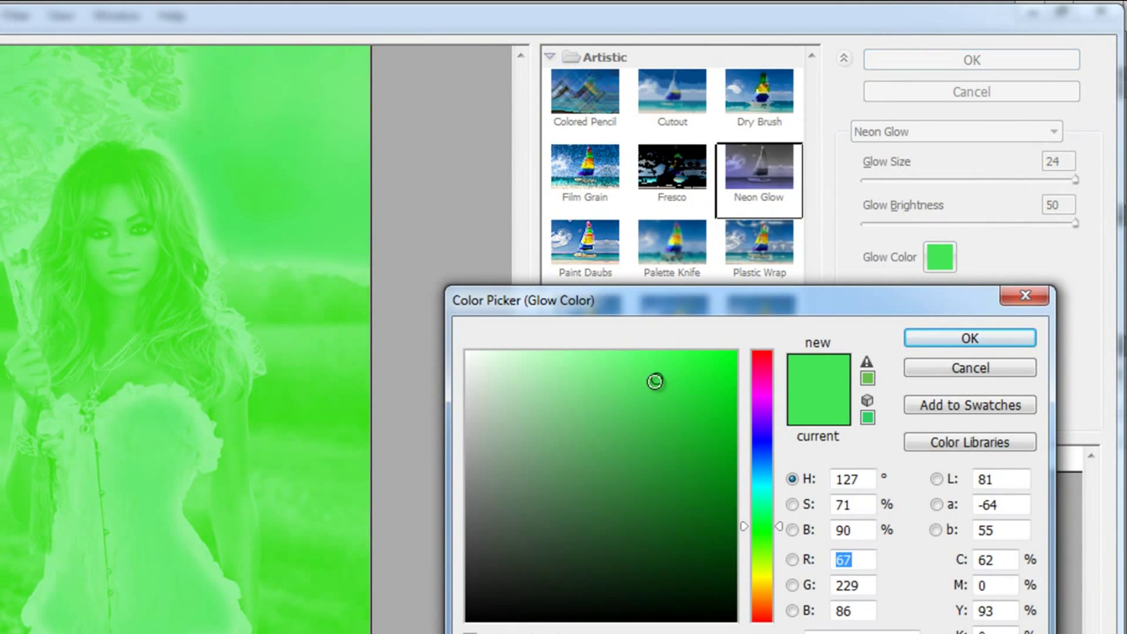
pyautogui.click(748, 306)
pyautogui.moveTo(672, 366); pyautogui.dragTo(682, 377)
pyautogui.moveTo(763, 534); pyautogui.dragTo(760, 544)
pyautogui.click(705, 379)
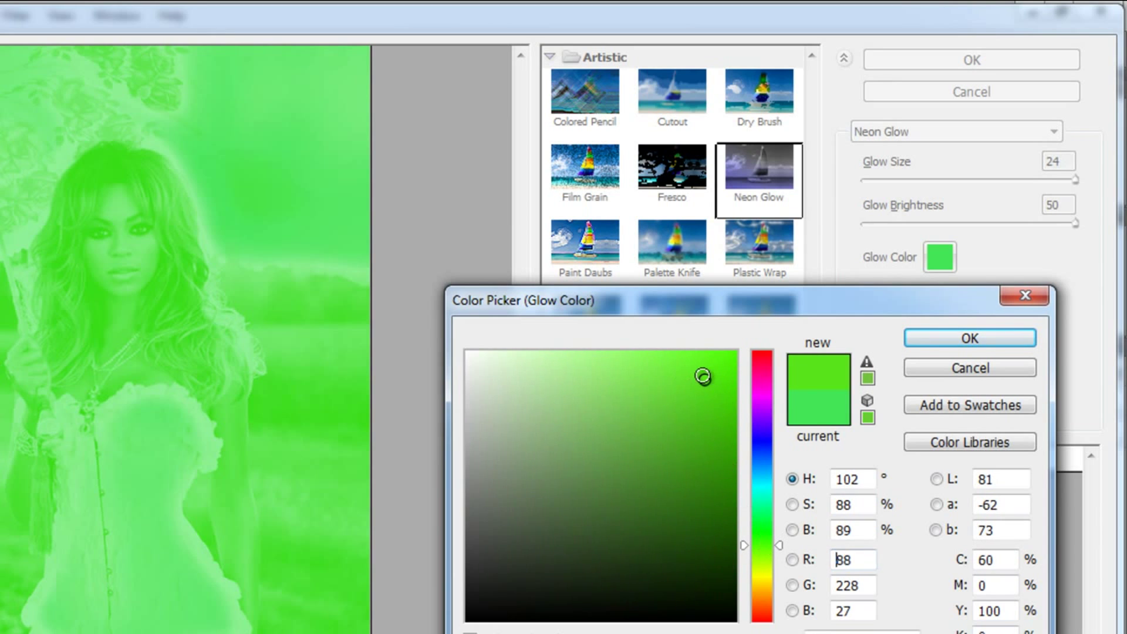
pyautogui.click(942, 338)
pyautogui.click(978, 170)
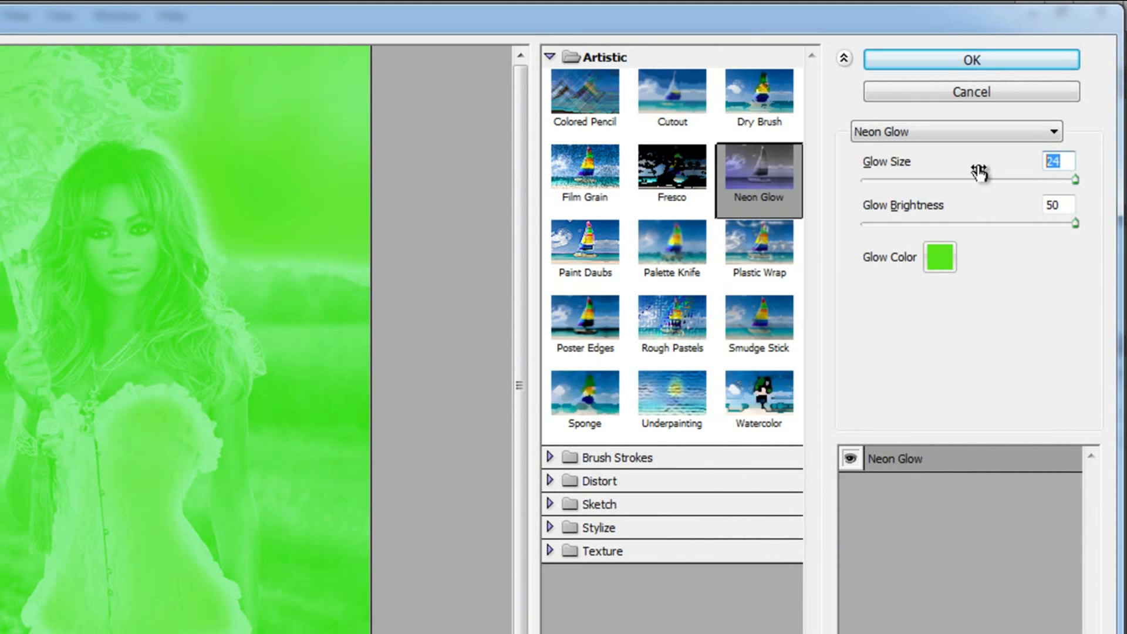
pyautogui.press('Tab')
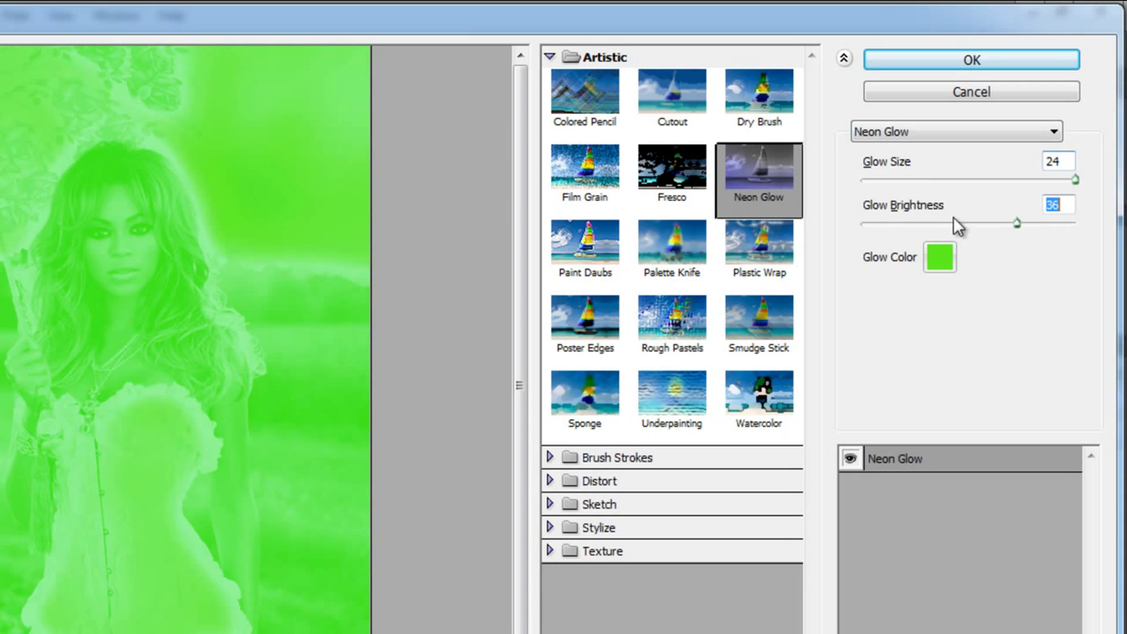
# Apply the Neon Glow, then blend the copy in Linear Dodge (Add) at about 44% opacity
pyautogui.click(1019, 66)
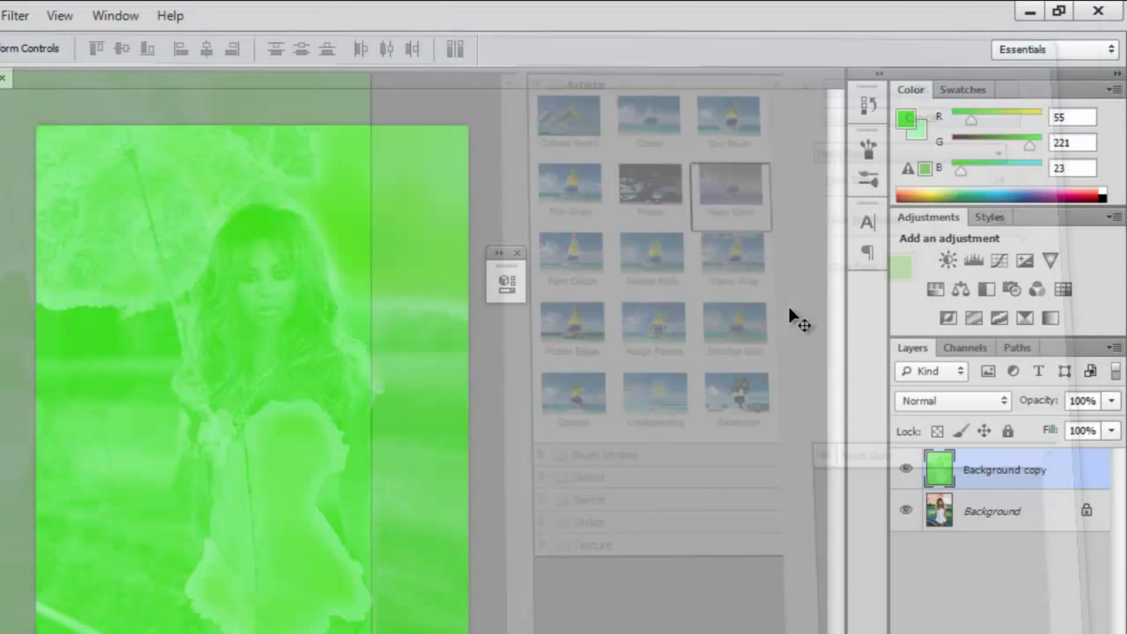
pyautogui.click(951, 400)
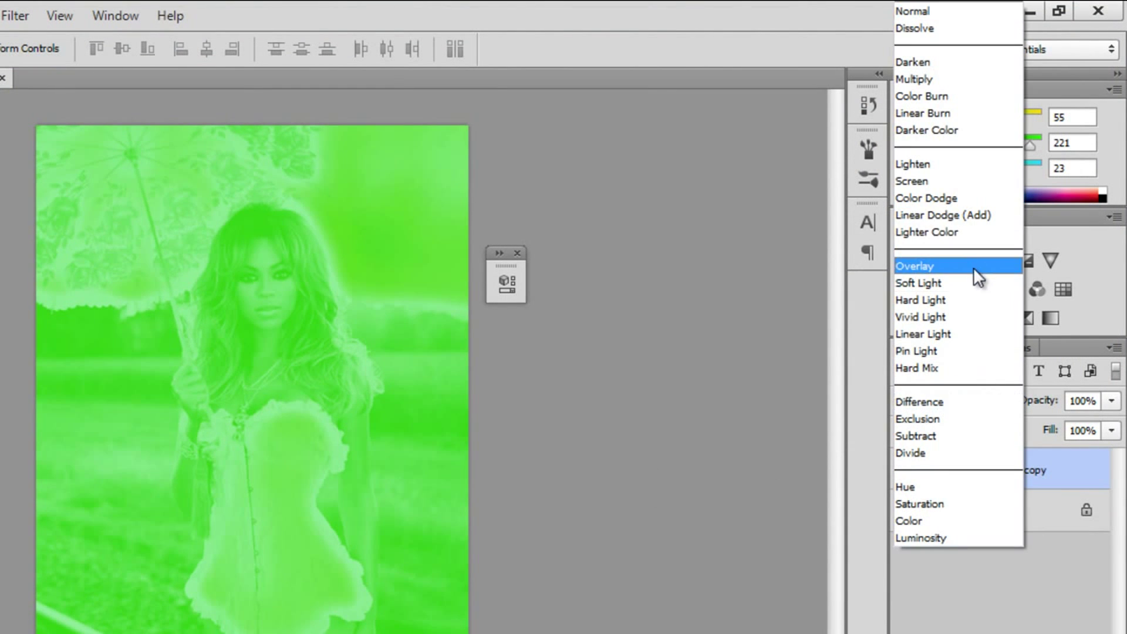
pyautogui.click(952, 220)
pyautogui.click(1111, 400)
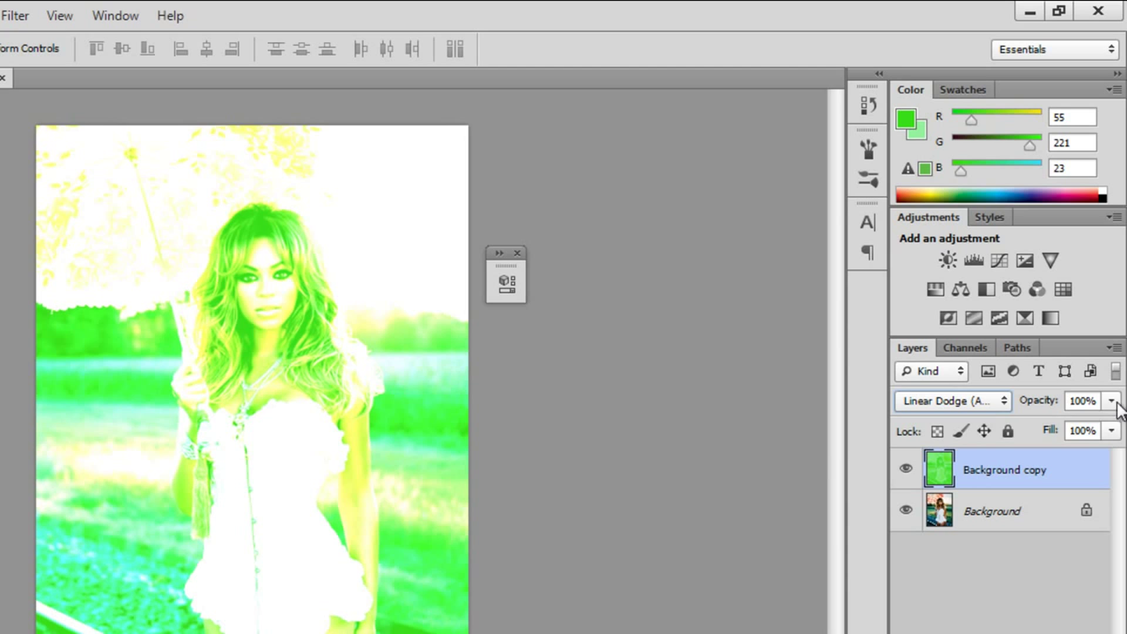
pyautogui.click(1062, 426)
pyautogui.moveTo(1045, 425); pyautogui.dragTo(1051, 425)
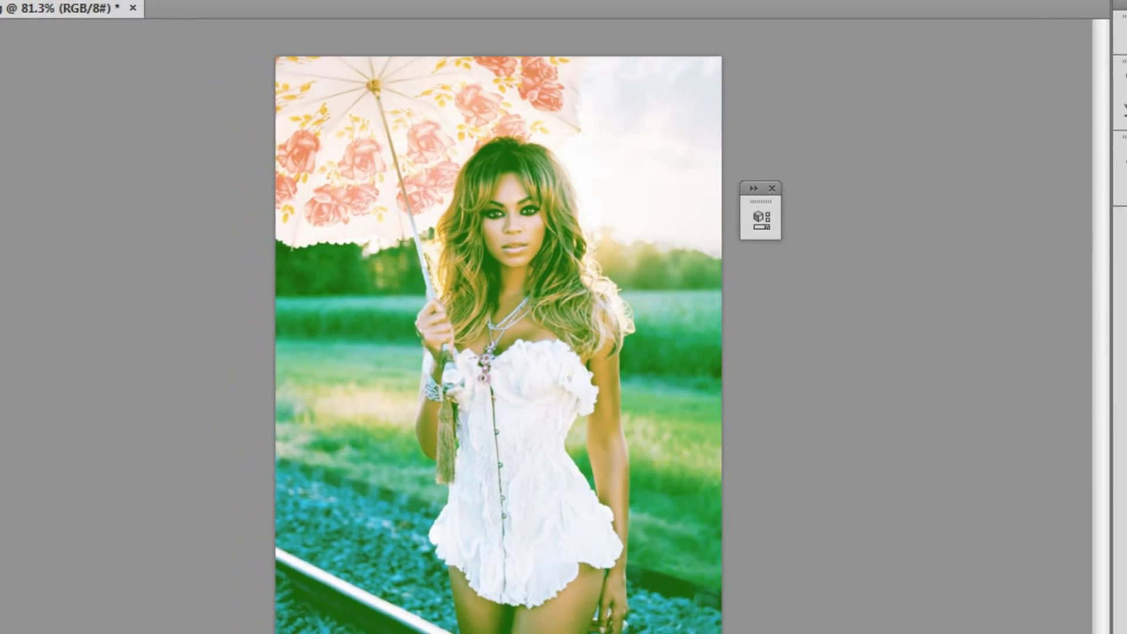
# Add a new Gradient Map adjustment layer
pyautogui.click(229, 10)
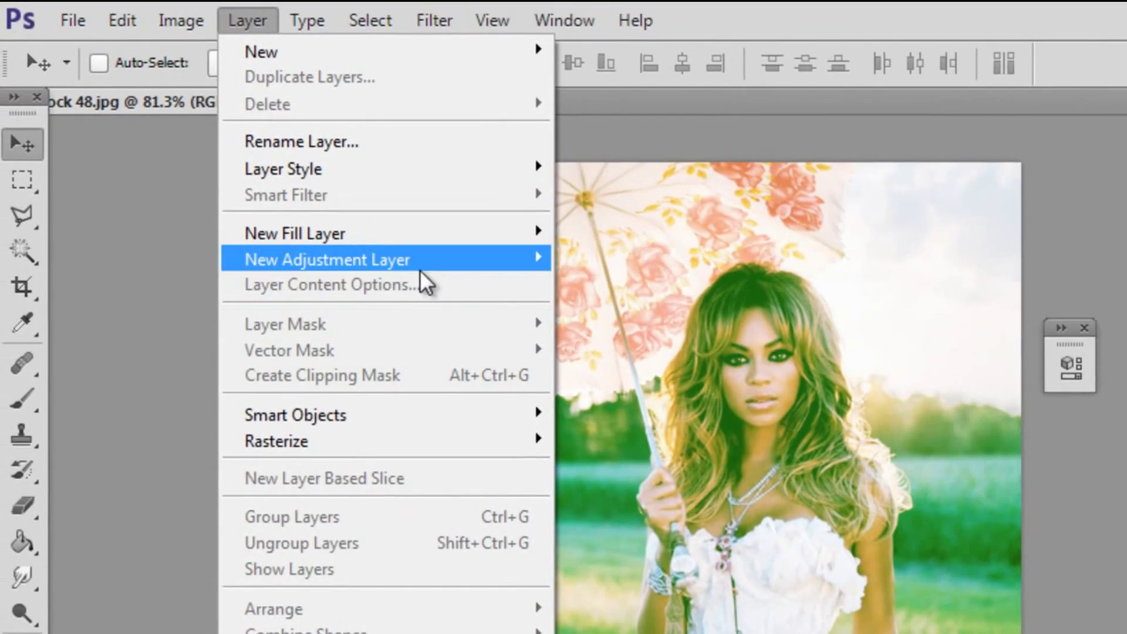
pyautogui.moveTo(420, 271)
pyautogui.click(496, 500)
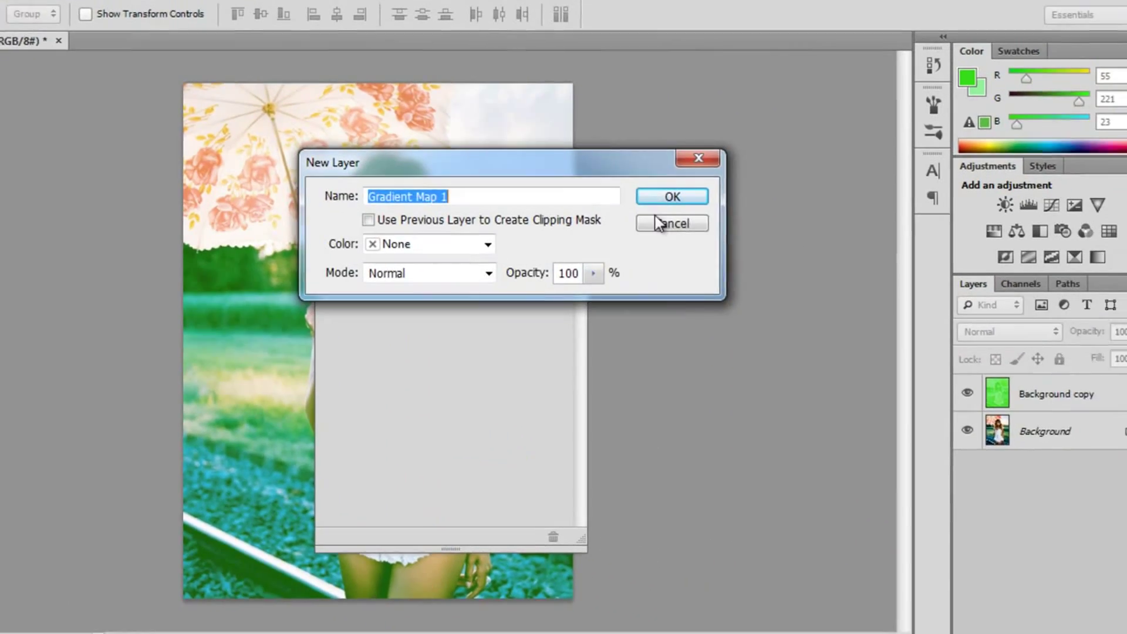
pyautogui.press('Return')
# Set the gradient's left stop to pale yellow f2f470 and right stop to green 4eb658
pyautogui.click(495, 274)
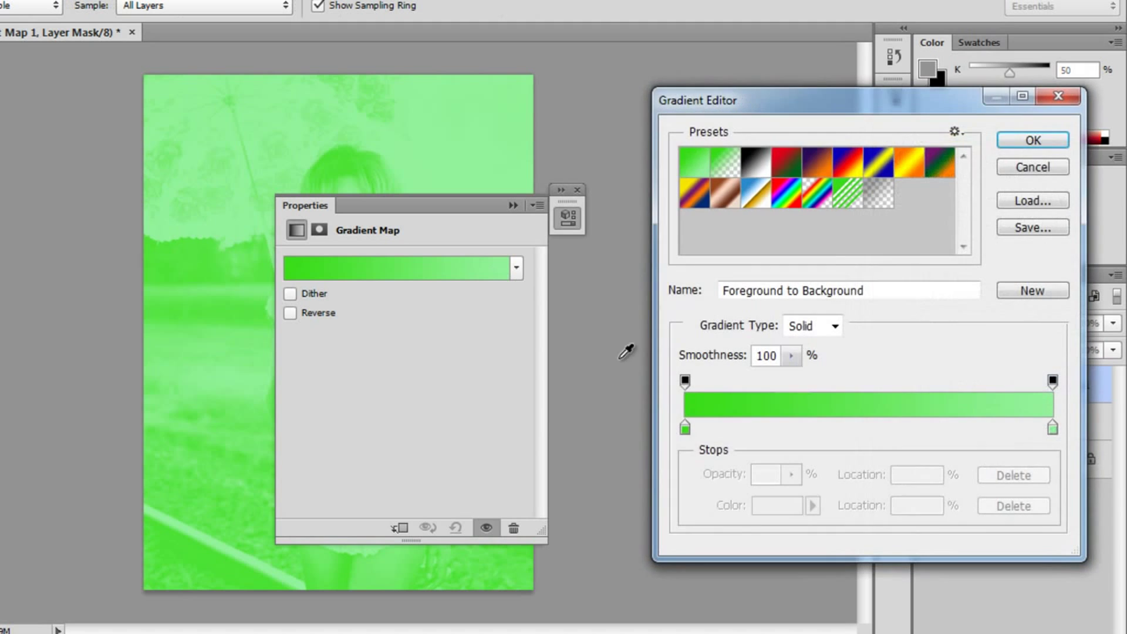
pyautogui.click(685, 428)
pyautogui.doubleClick(685, 428)
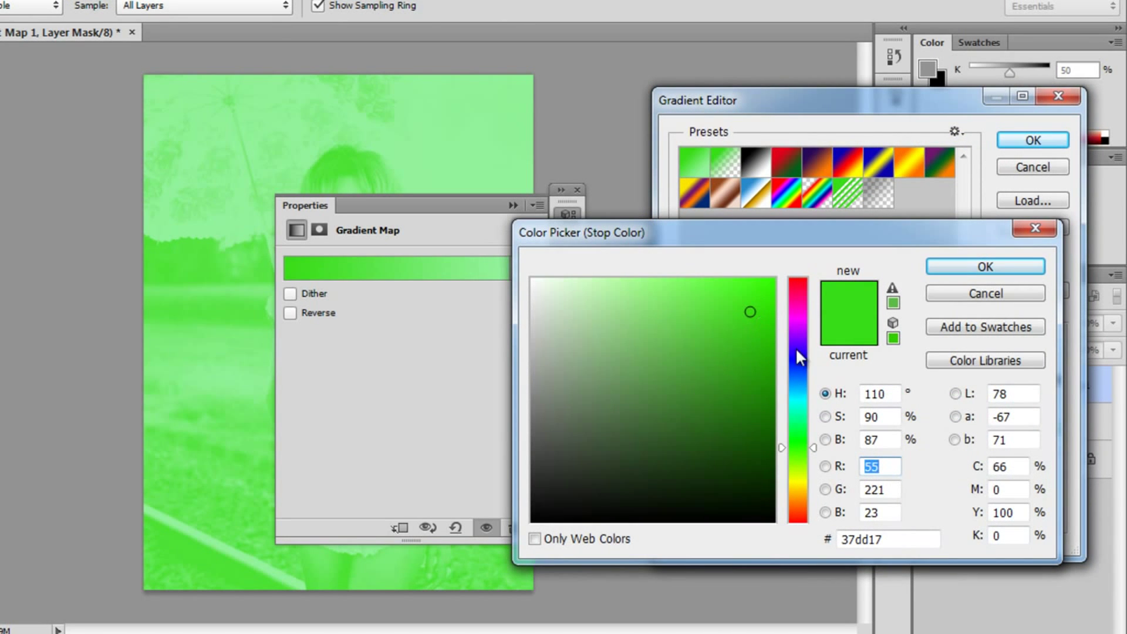
pyautogui.moveTo(797, 444); pyautogui.dragTo(797, 482)
pyautogui.click(662, 288)
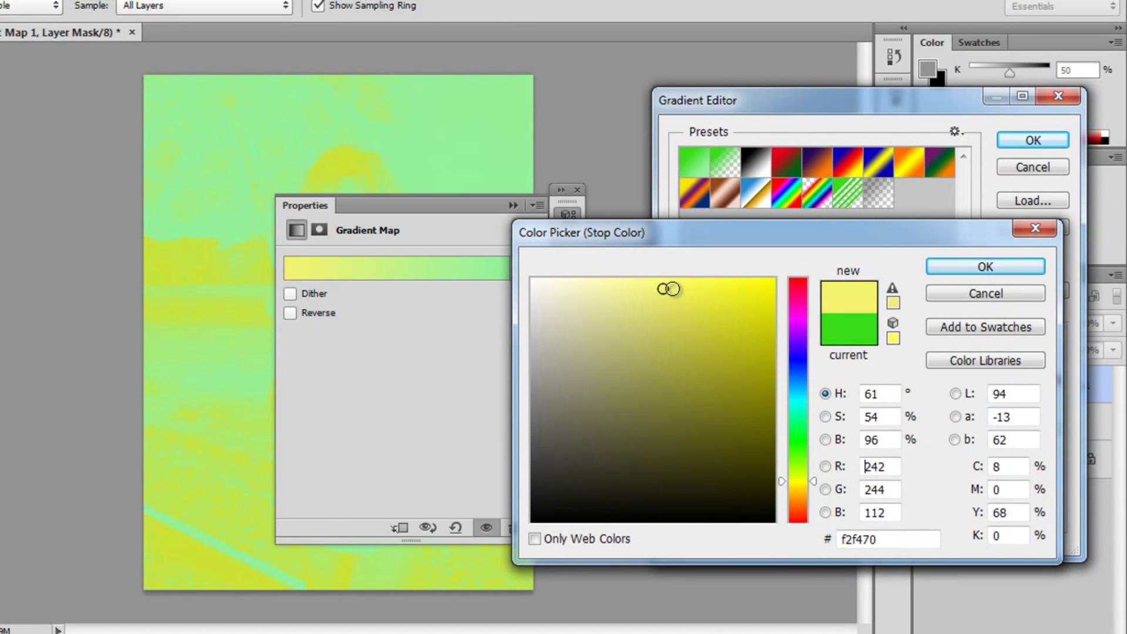
pyautogui.click(968, 269)
pyautogui.doubleClick(1057, 434)
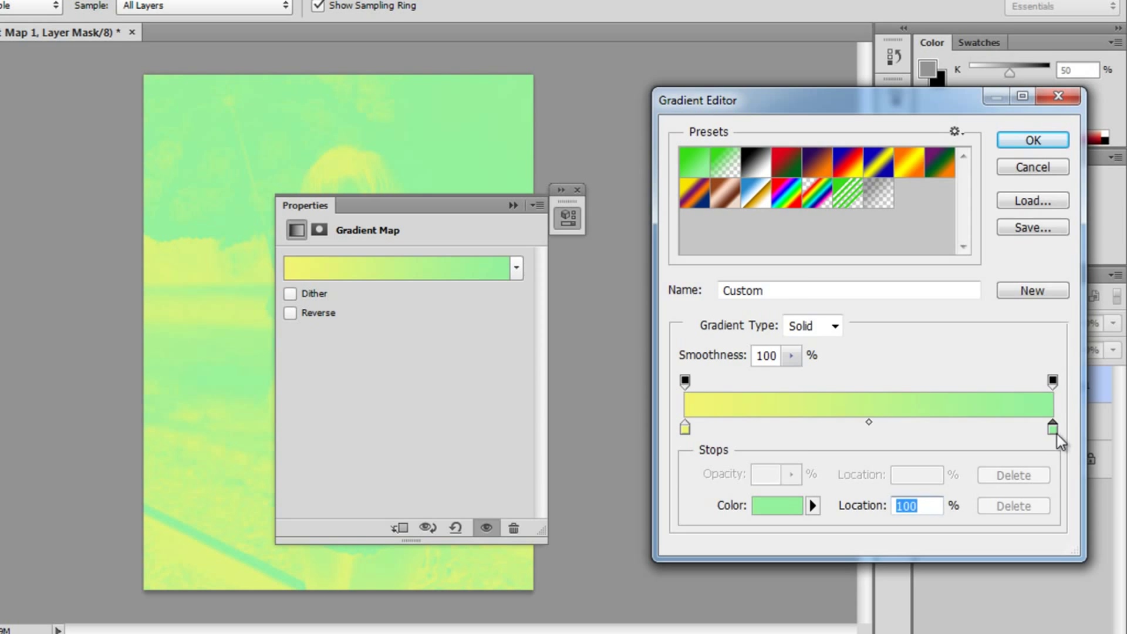
pyautogui.moveTo(640, 311); pyautogui.dragTo(672, 347)
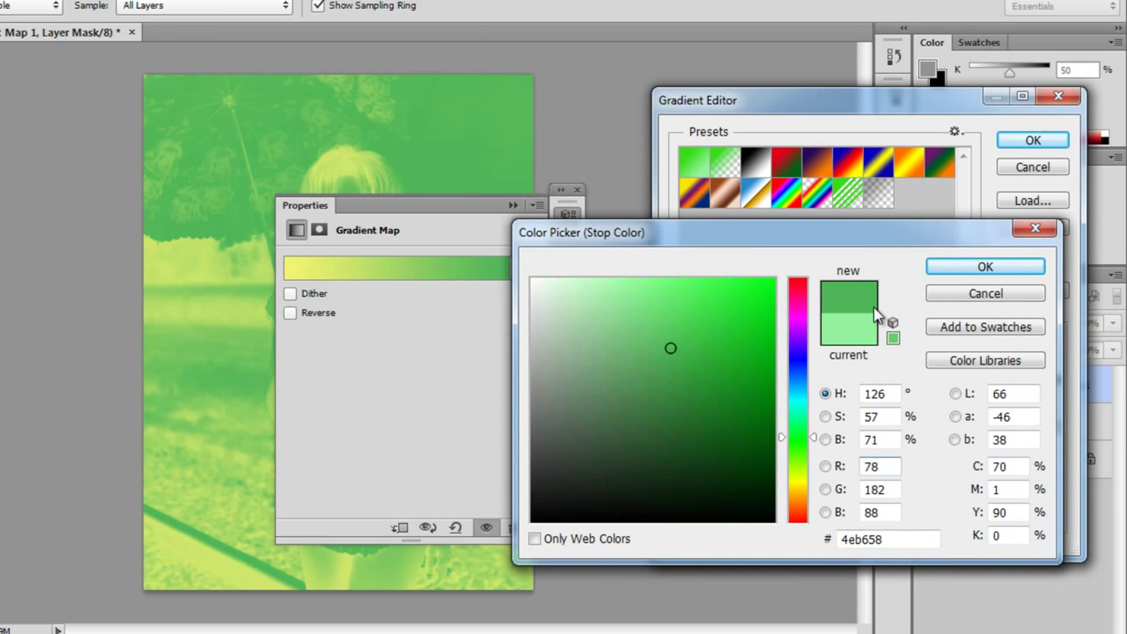
pyautogui.click(986, 267)
pyautogui.press('Return')
# Set the Gradient Map layer to Lighten blend mode at 25% opacity
pyautogui.click(513, 206)
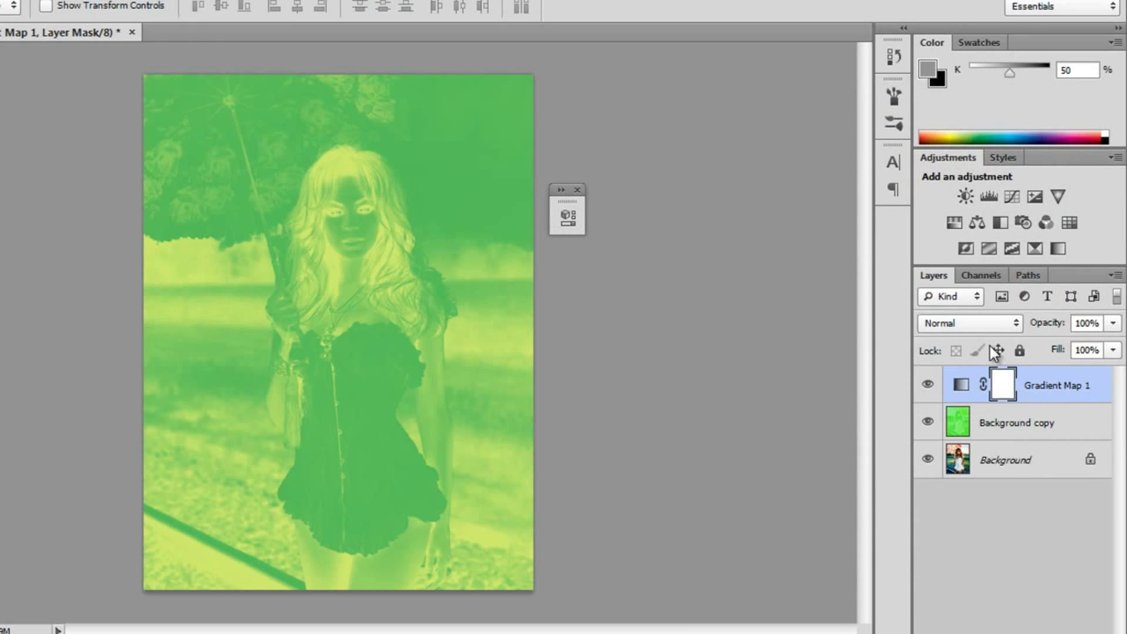
pyautogui.click(988, 324)
pyautogui.click(939, 110)
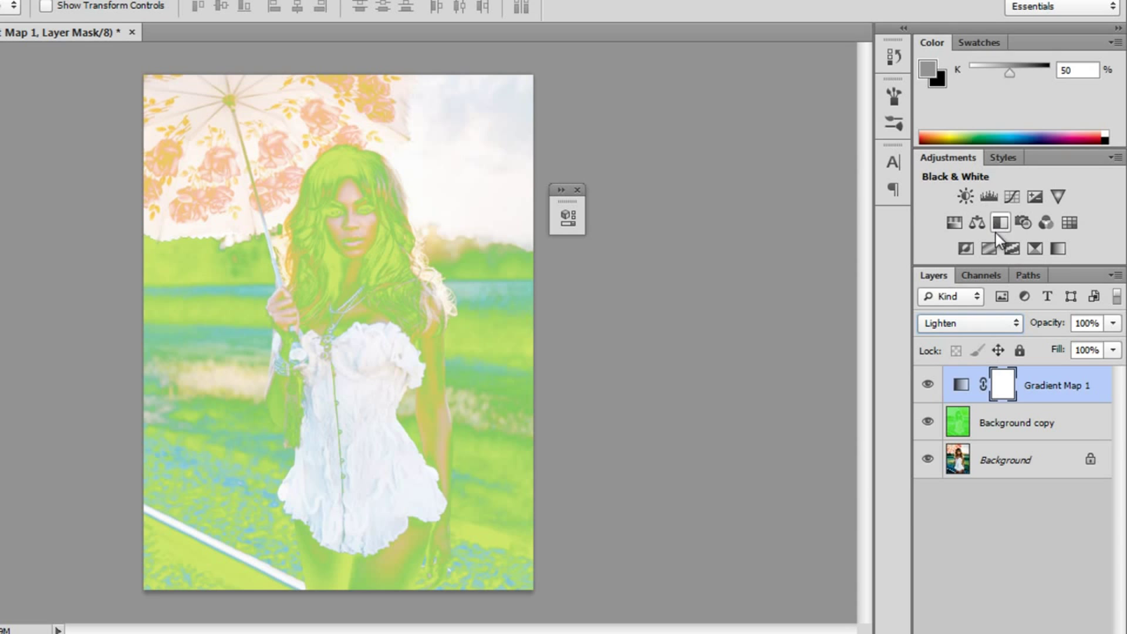
pyautogui.click(1112, 323)
pyautogui.moveTo(1103, 344); pyautogui.dragTo(1040, 343)
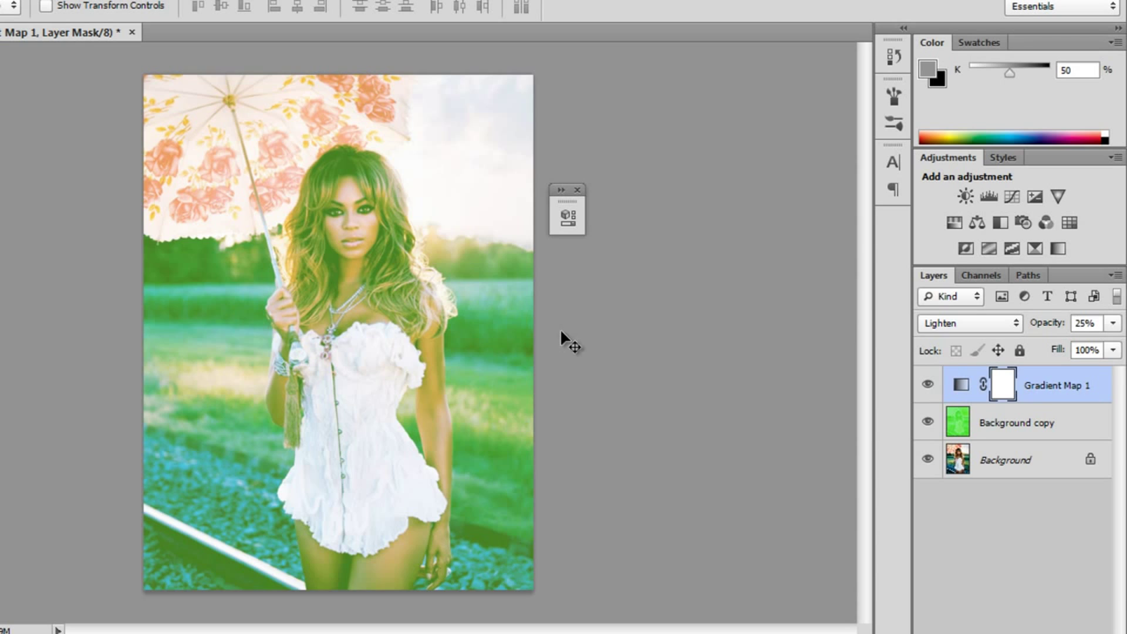
# Zoom out and add a Brightness/Contrast adjustment layer
pyautogui.hotkey('ctrl', '-')
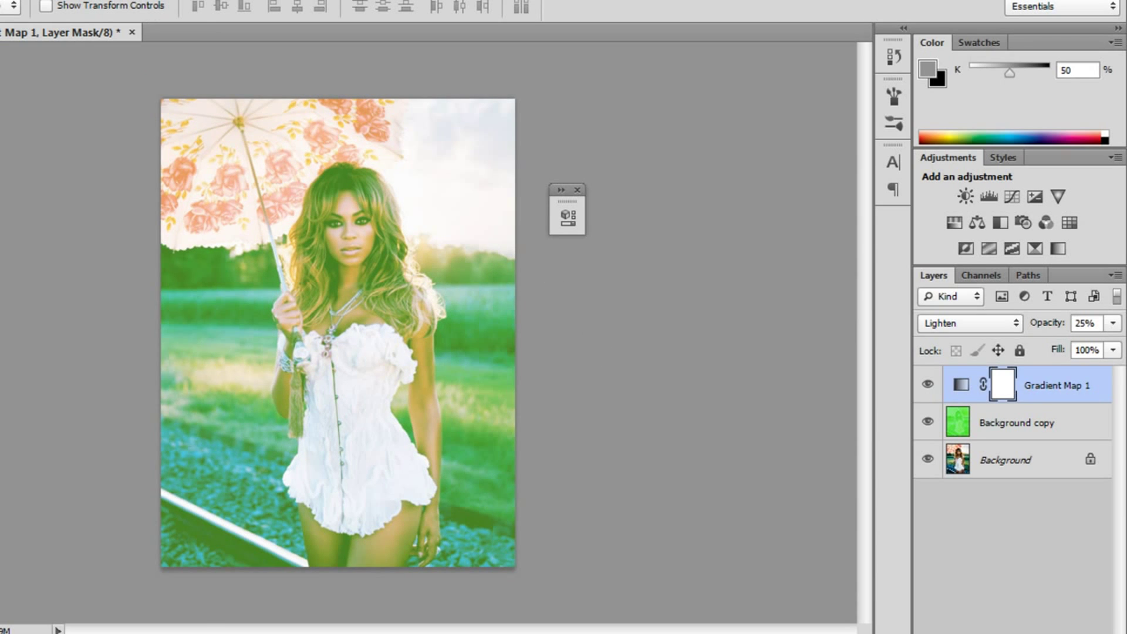
pyautogui.hotkey('alt', 'l')
pyautogui.moveTo(80, 143)
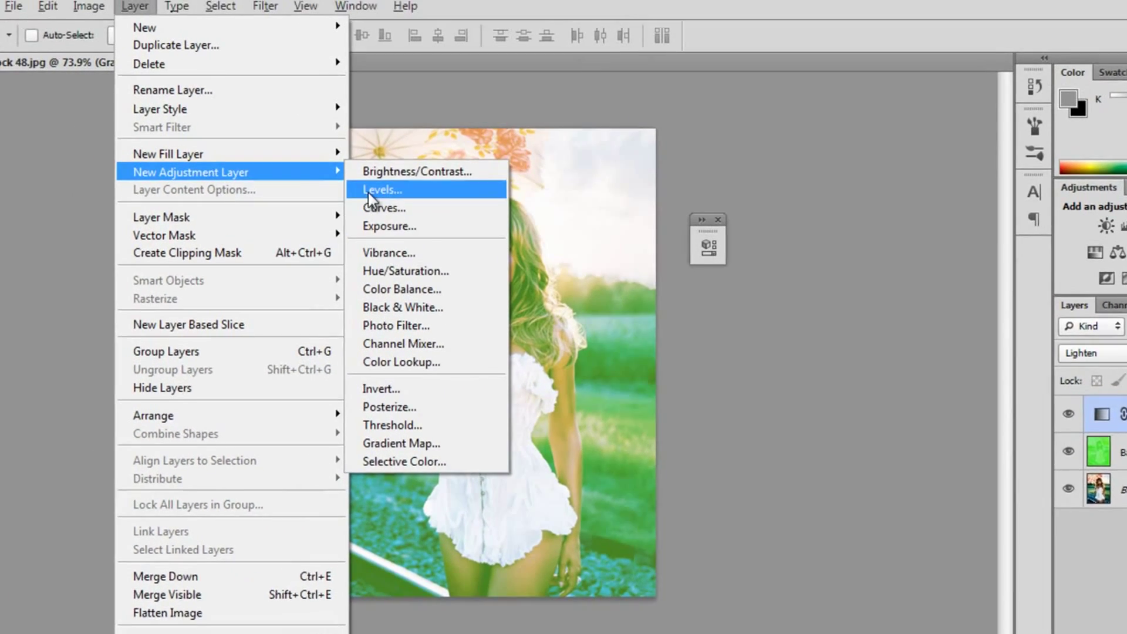
pyautogui.click(383, 171)
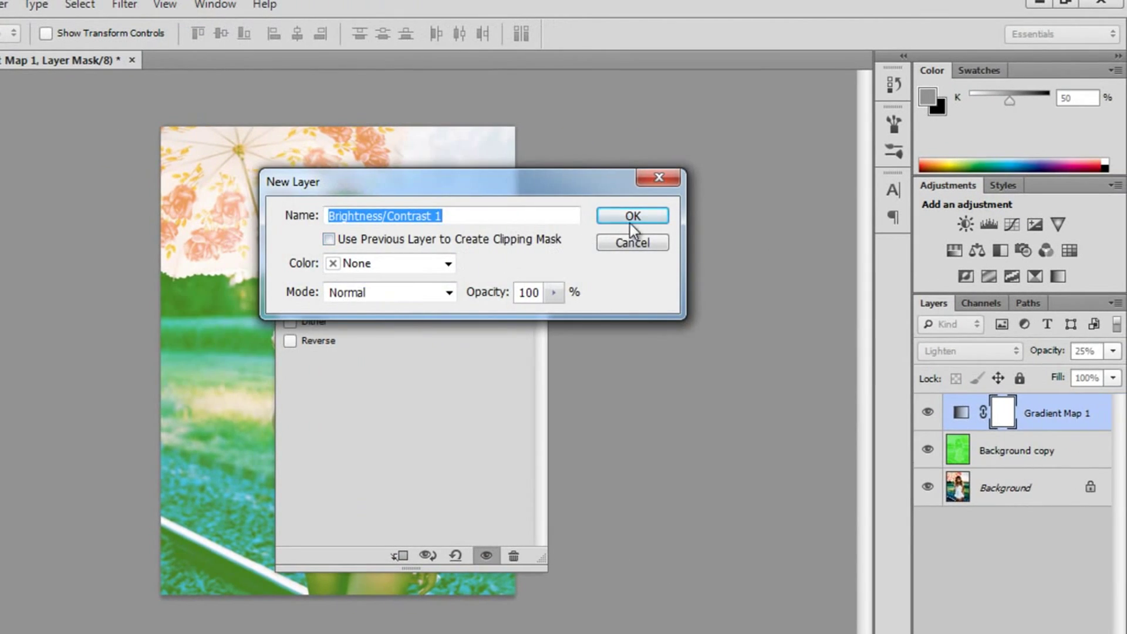
# Set Brightness/Contrast to Brightness about -4 and Contrast about 42, then fit the image
pyautogui.click(632, 229)
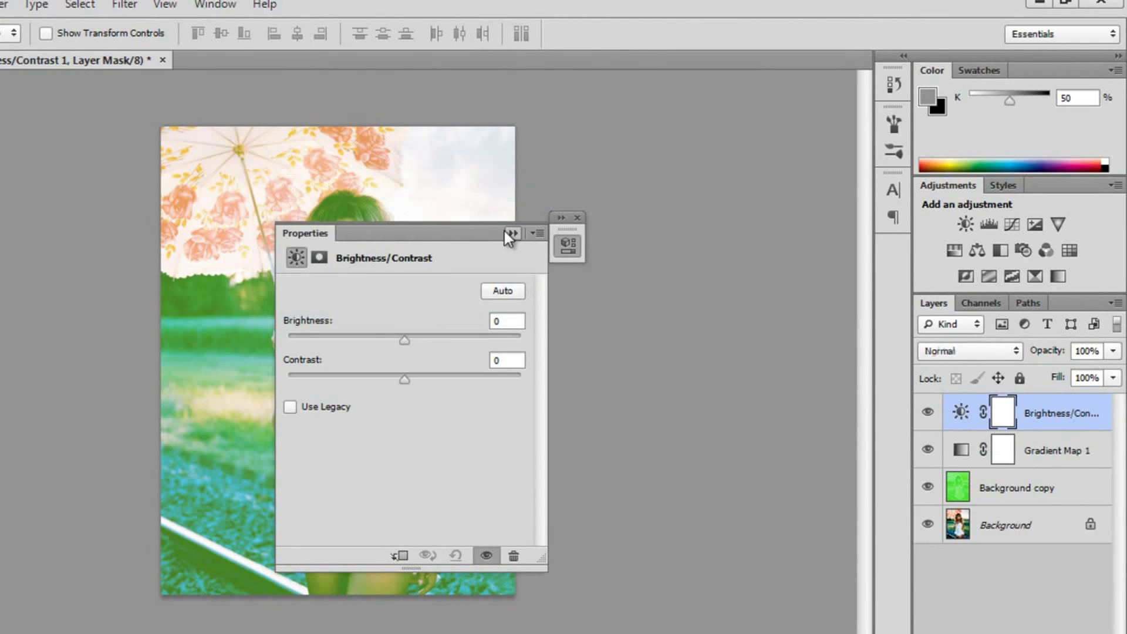
pyautogui.moveTo(505, 230); pyautogui.dragTo(639, 249)
pyautogui.moveTo(547, 350); pyautogui.dragTo(515, 355)
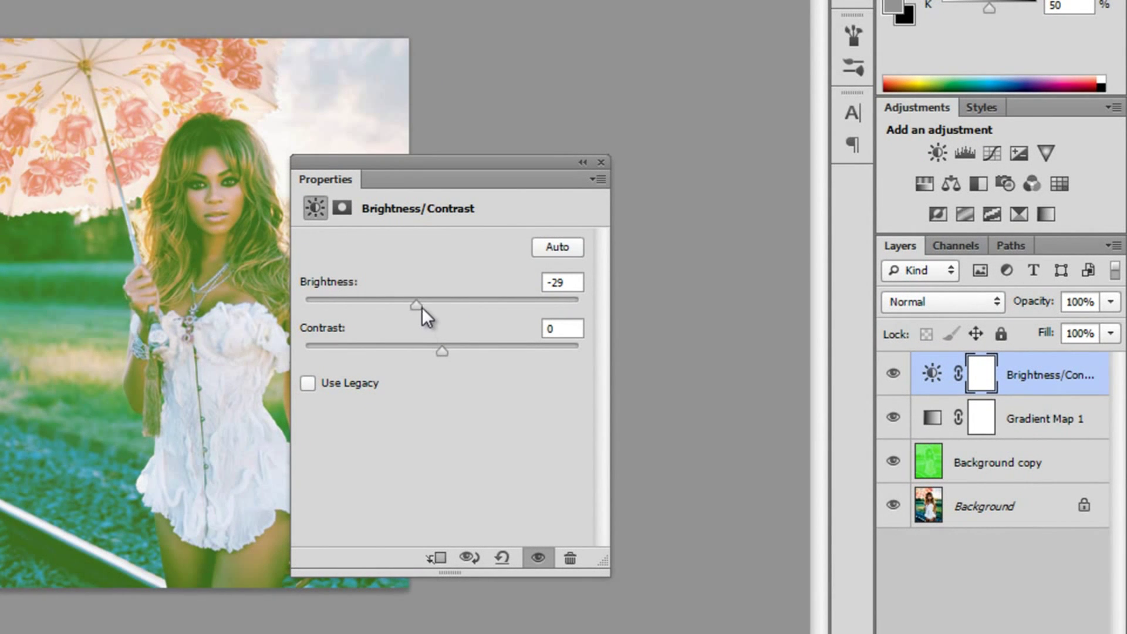
pyautogui.moveTo(422, 305); pyautogui.dragTo(438, 306)
pyautogui.moveTo(446, 347); pyautogui.dragTo(499, 355)
pyautogui.click(600, 161)
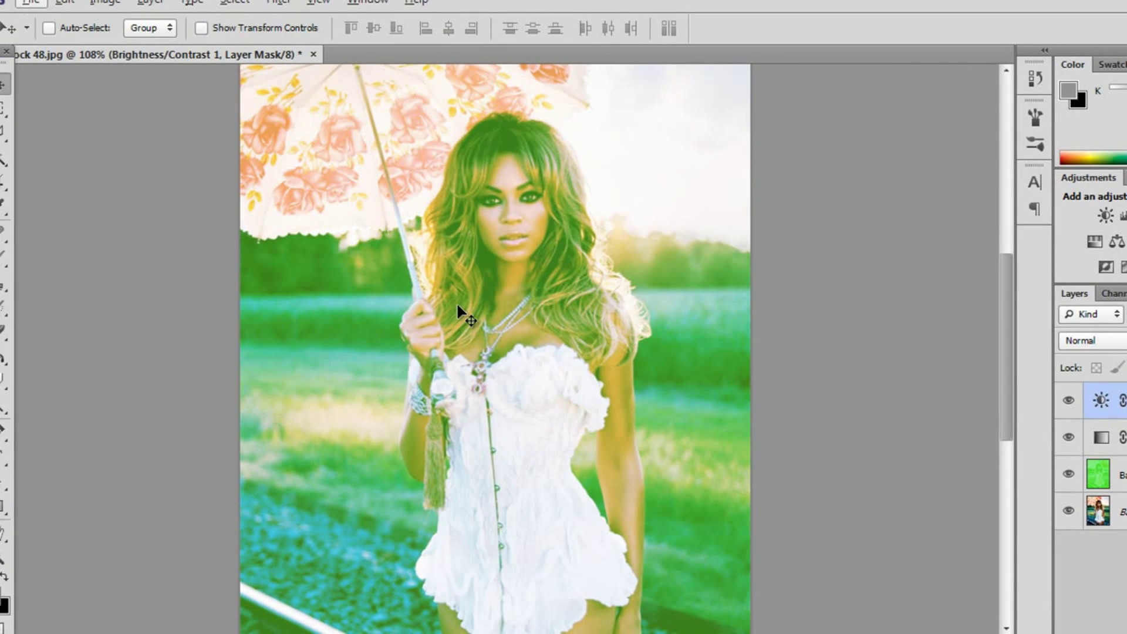
pyautogui.hotkey('ctrl', '0')
pyautogui.scroll(-2, 453, 334)
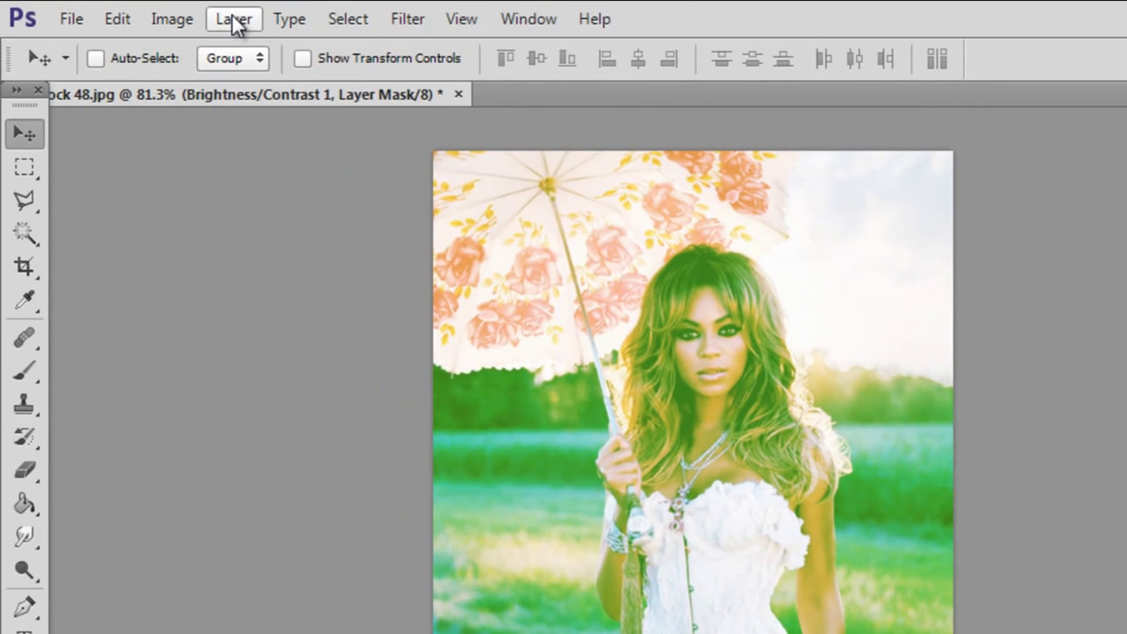
# Add a Photo Filter layer using the Yellow filter at density 15
pyautogui.click(234, 24)
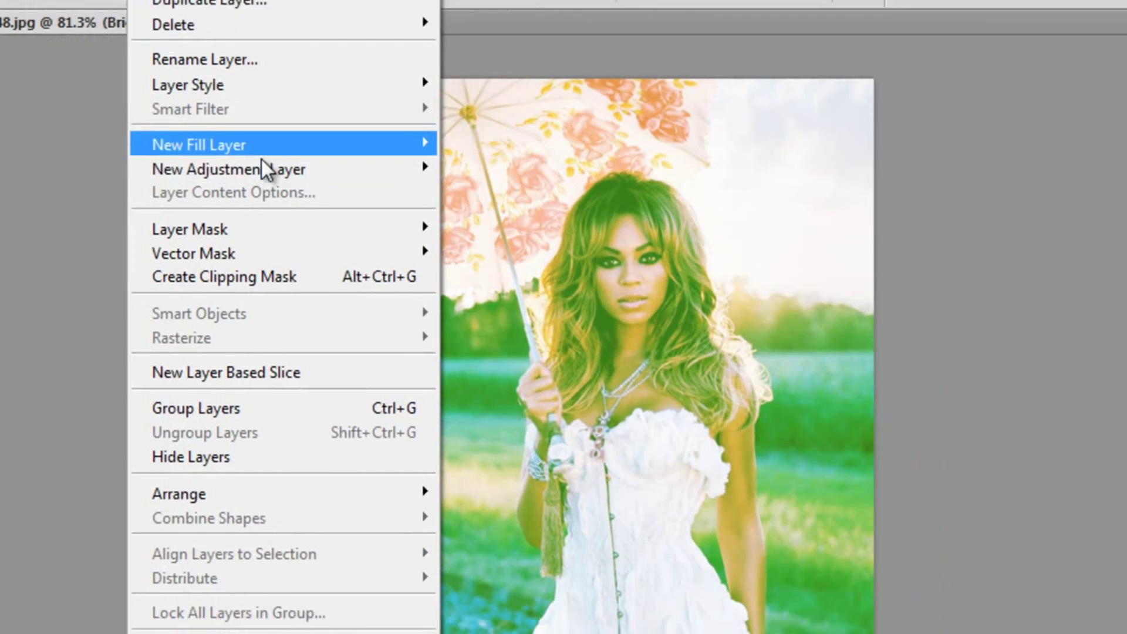
pyautogui.moveTo(341, 237)
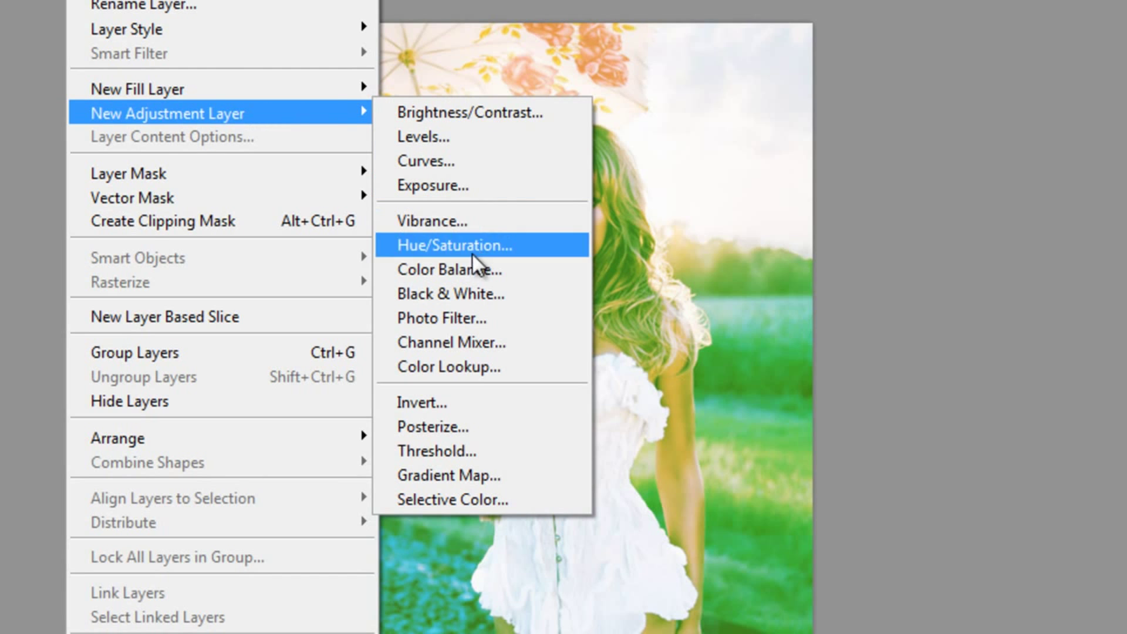
pyautogui.click(467, 315)
pyautogui.click(762, 154)
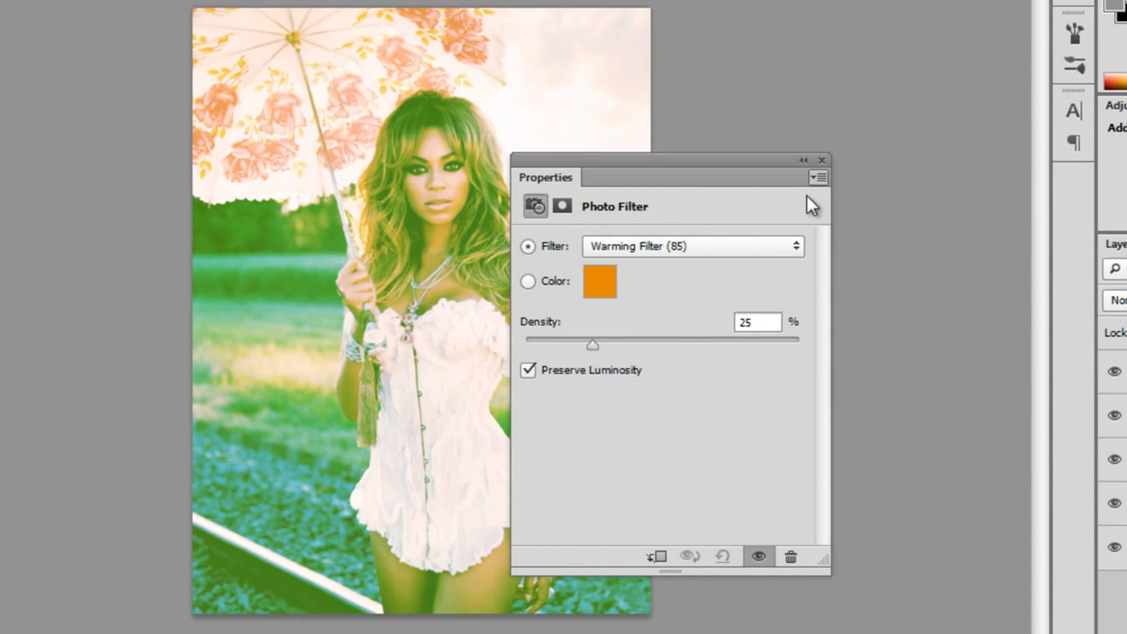
pyautogui.click(773, 253)
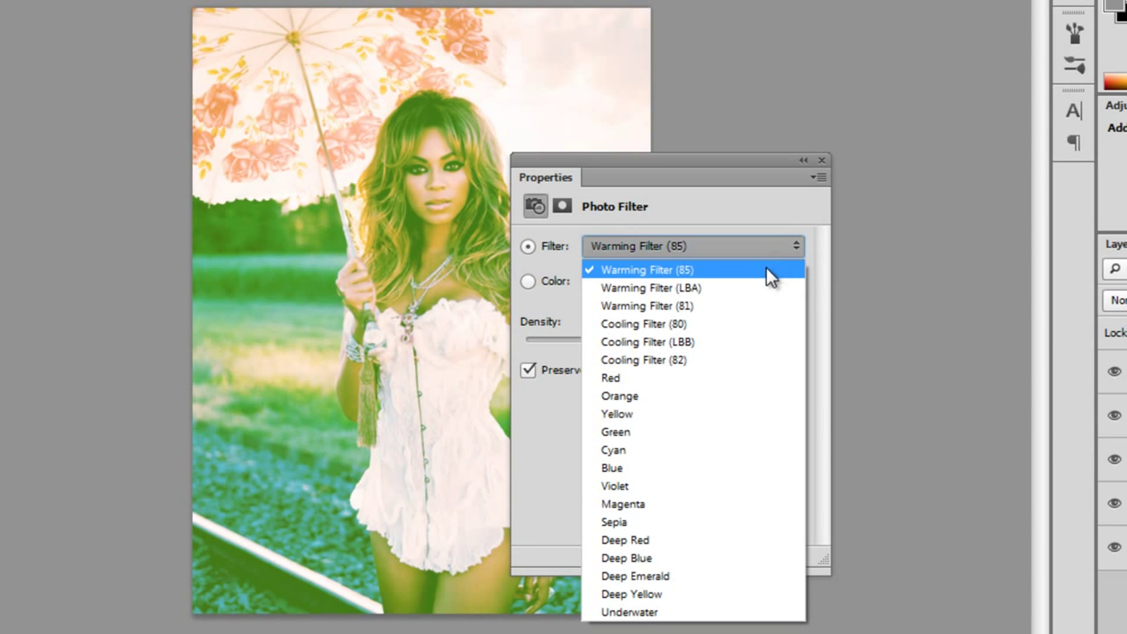
pyautogui.click(713, 415)
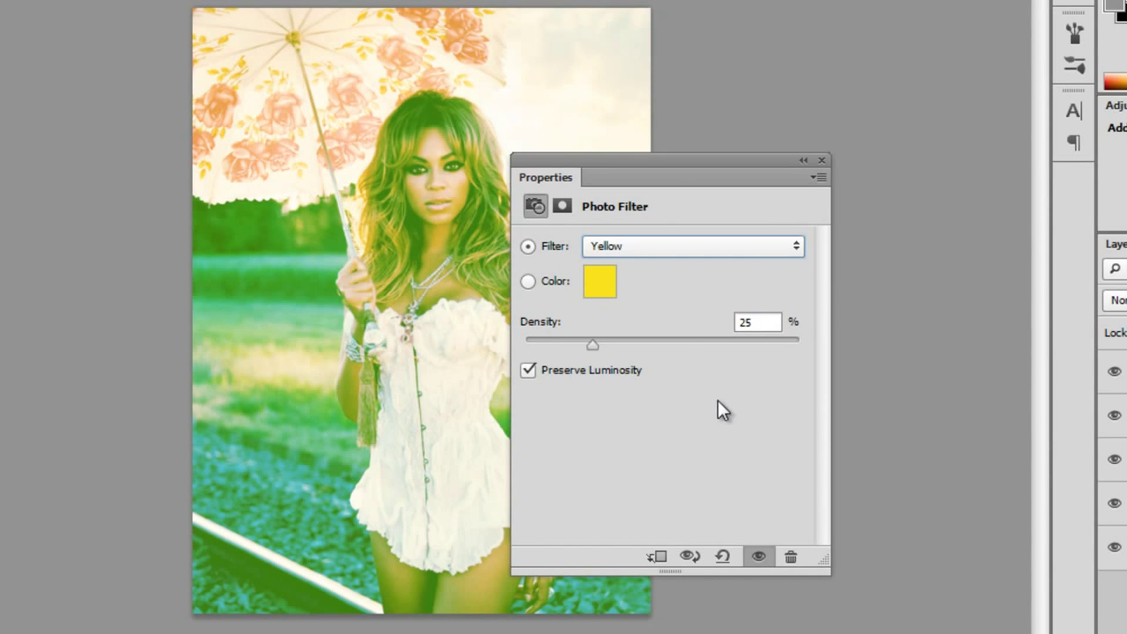
pyautogui.moveTo(585, 348); pyautogui.dragTo(565, 345)
pyautogui.click(803, 160)
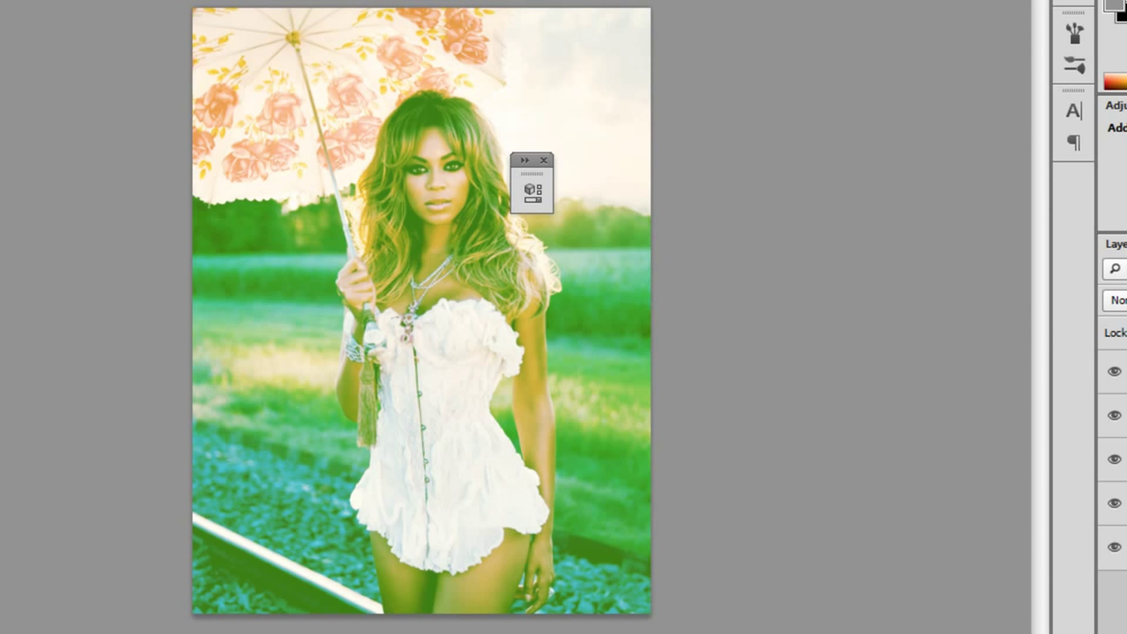
# Add a second Photo Filter layer using Deep Emerald at density 11
pyautogui.click(47, 2)
pyautogui.moveTo(103, 88)
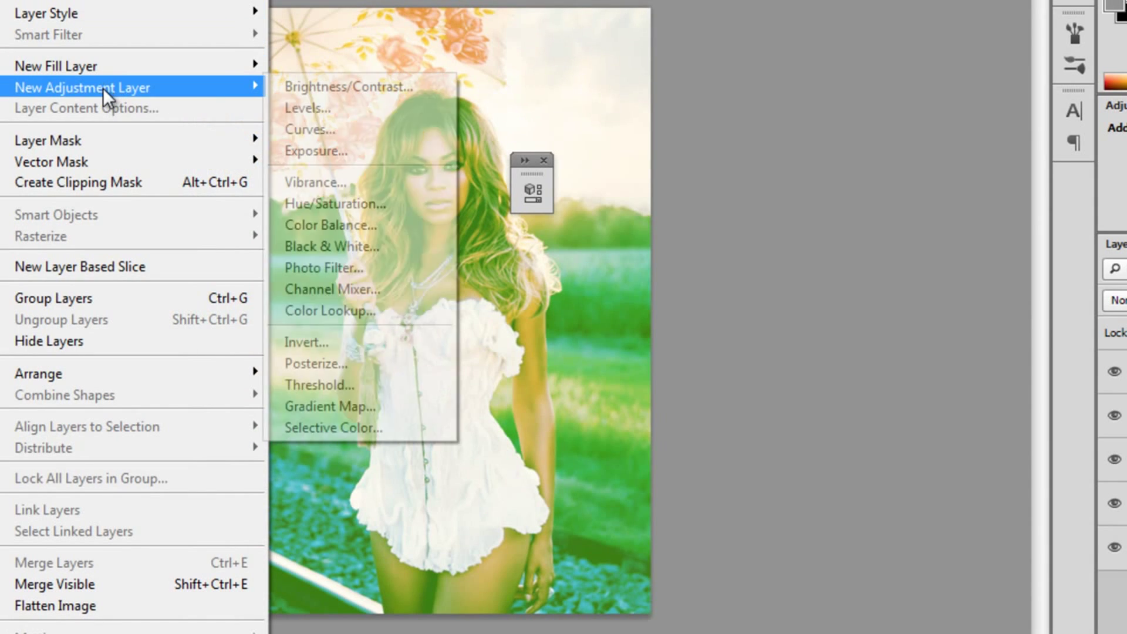
pyautogui.click(379, 269)
pyautogui.click(766, 141)
pyautogui.click(707, 252)
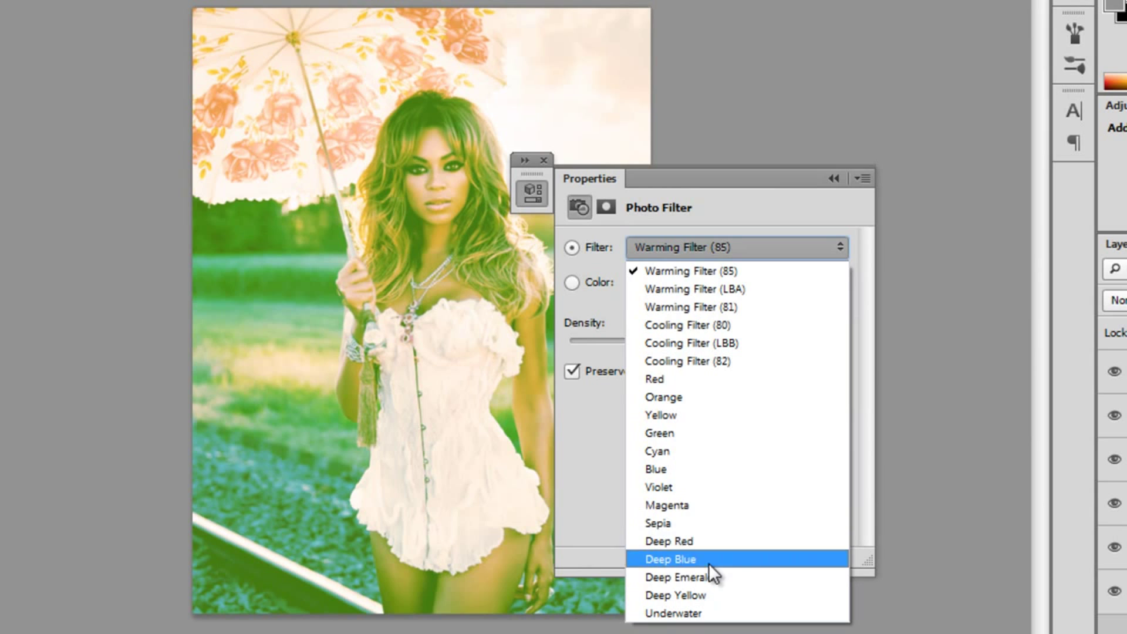
pyautogui.click(706, 578)
pyautogui.moveTo(637, 339); pyautogui.dragTo(597, 347)
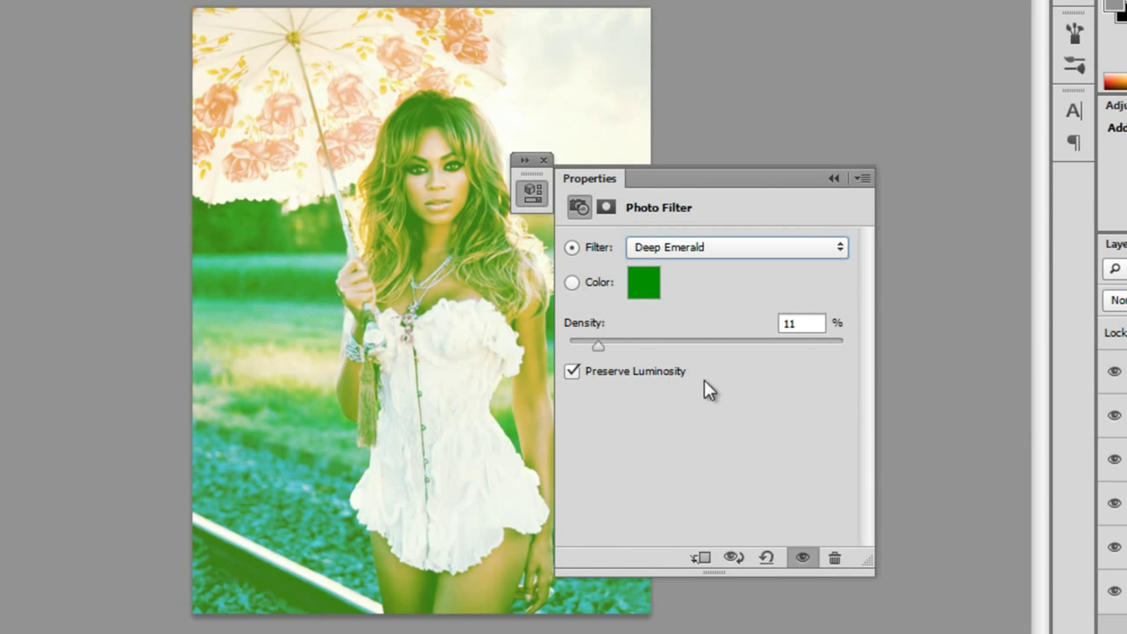
pyautogui.click(111, 1)
# Add a third Photo Filter layer using the Underwater filter at 11% density
pyautogui.moveTo(209, 93)
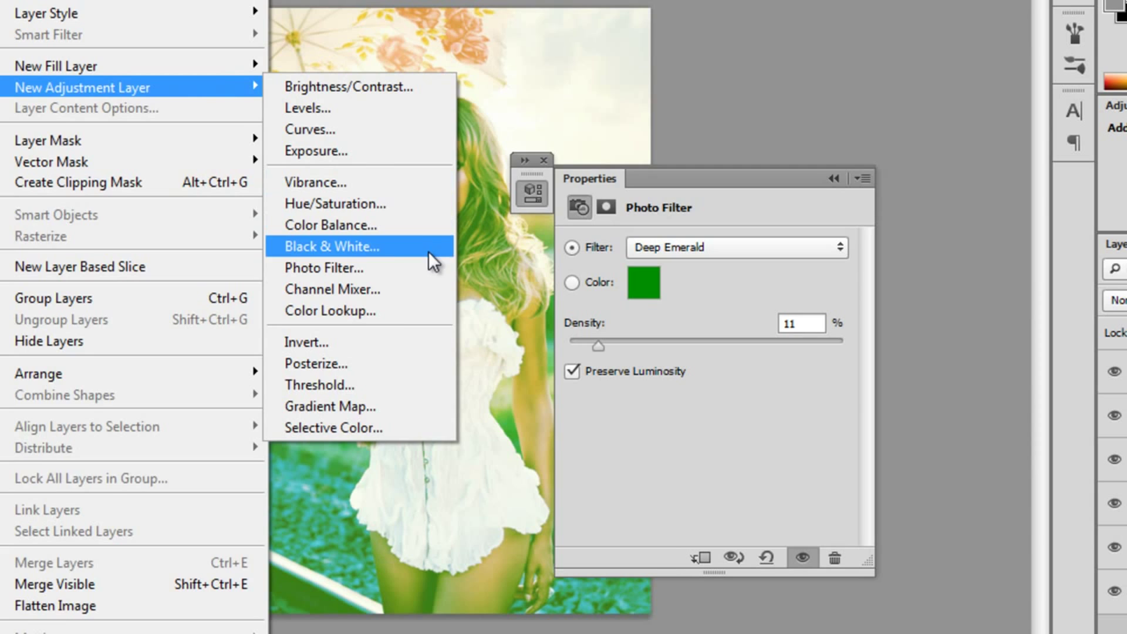
pyautogui.click(428, 268)
pyautogui.click(753, 146)
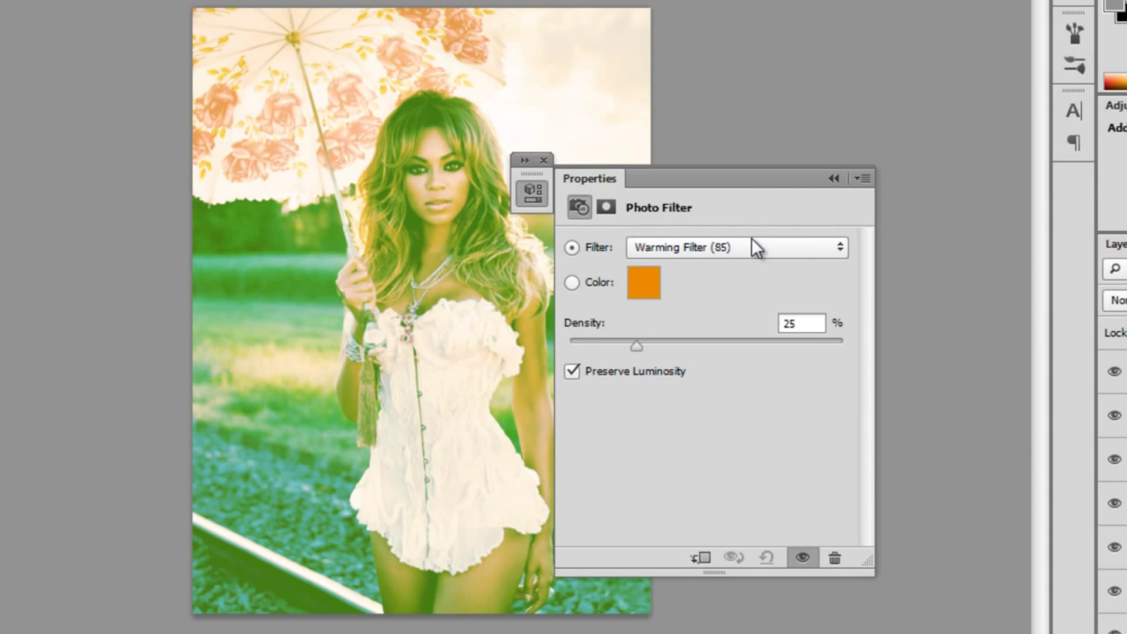
pyautogui.click(755, 247)
pyautogui.click(760, 611)
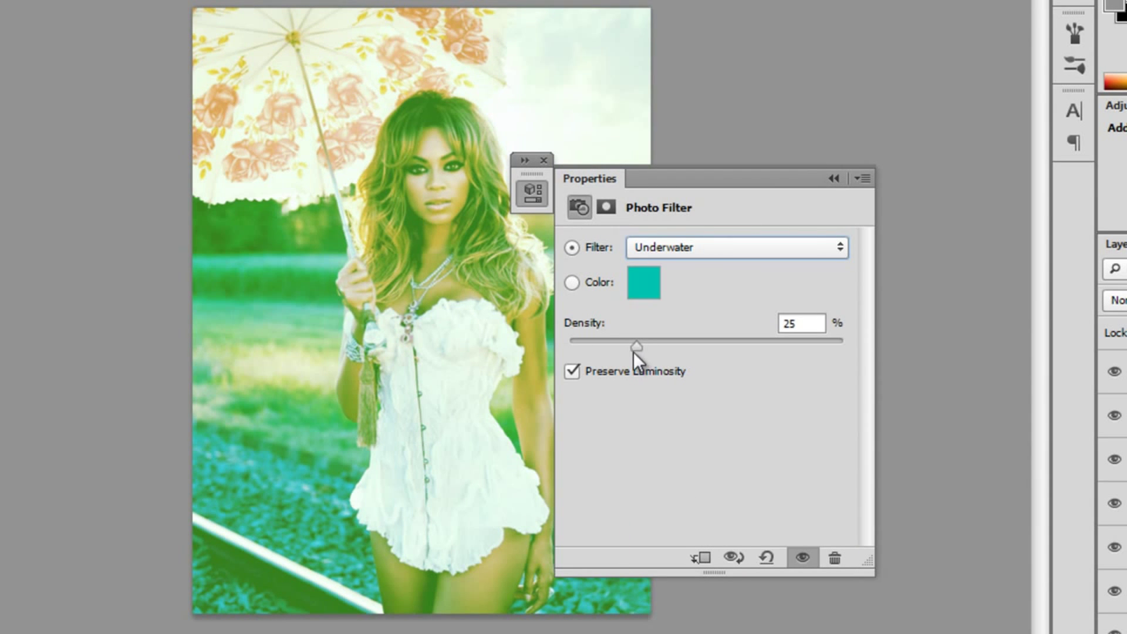
pyautogui.moveTo(634, 350); pyautogui.dragTo(598, 351)
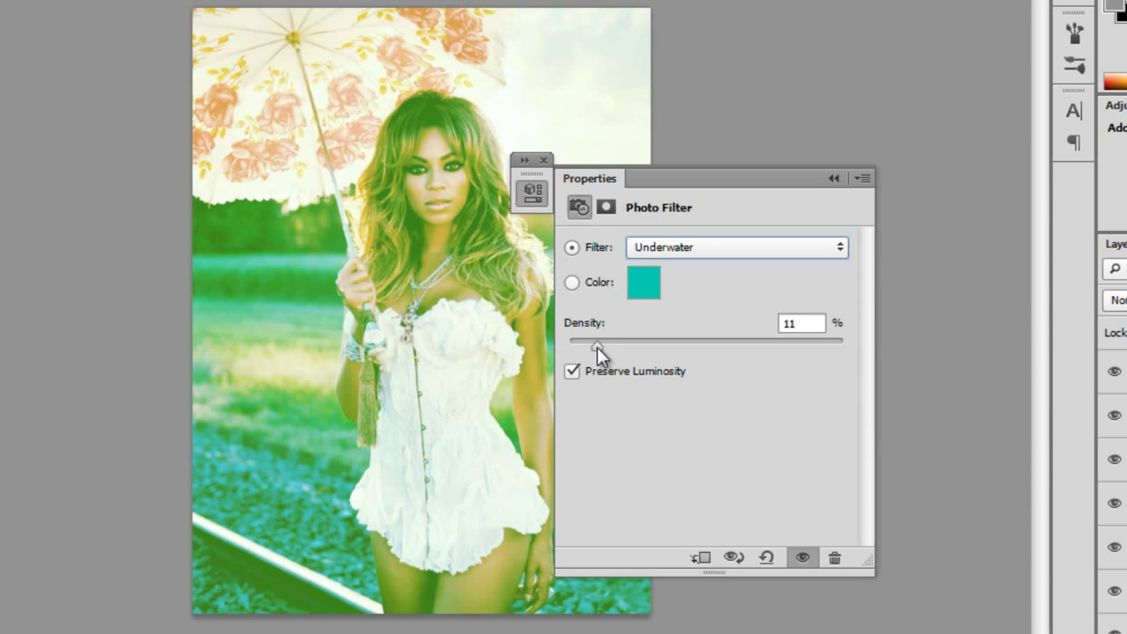
pyautogui.click(825, 174)
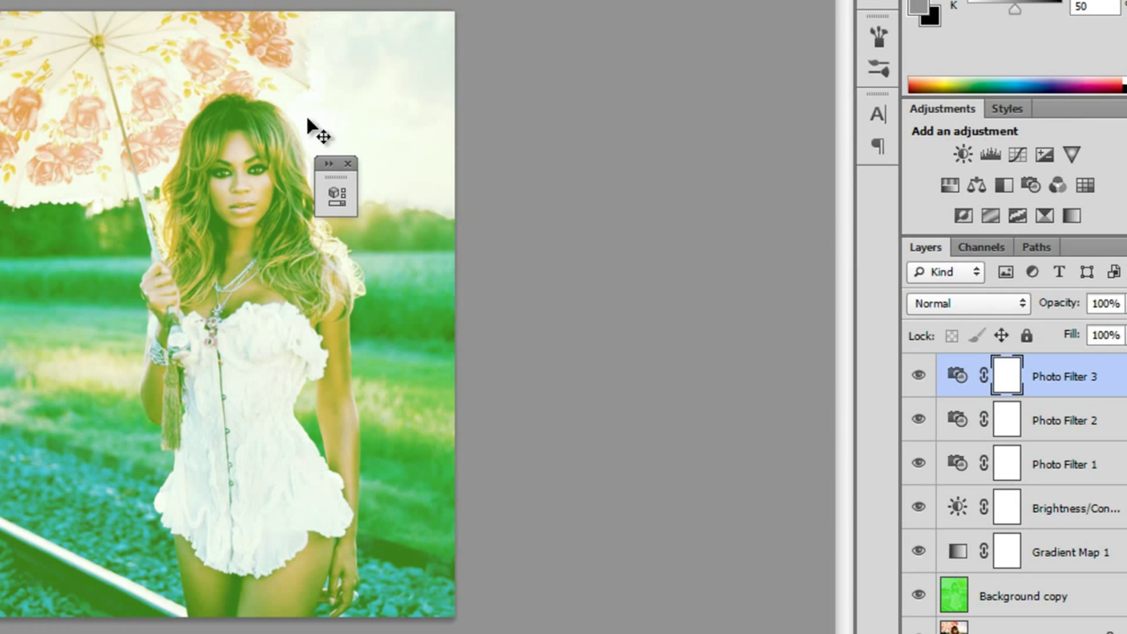
pyautogui.hotkey('ctrl', '+')
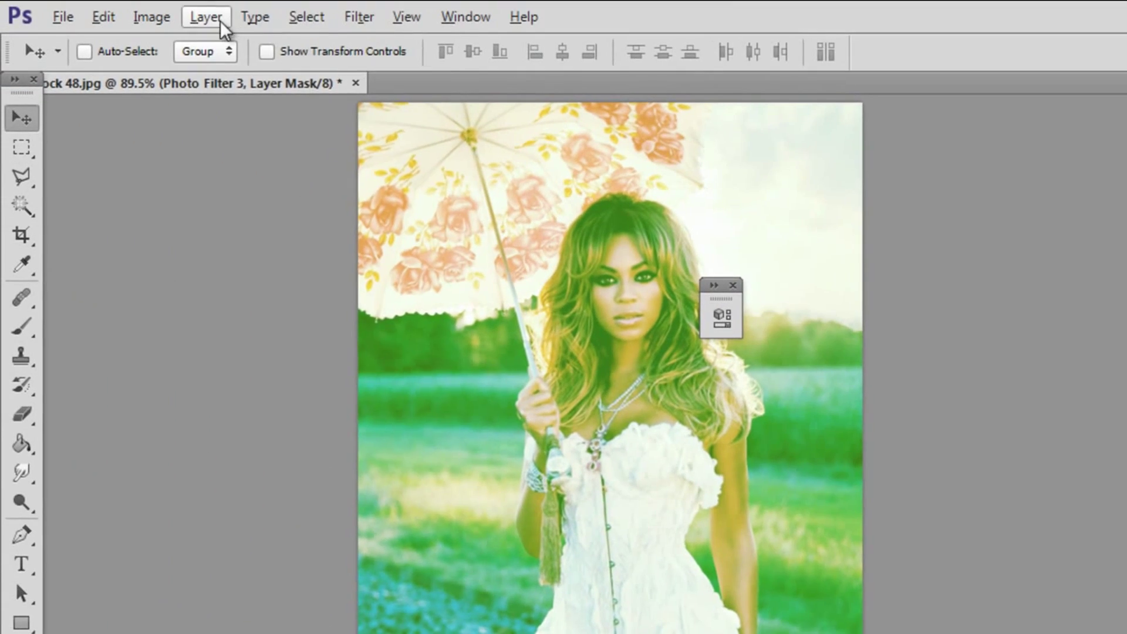
pyautogui.click(206, 16)
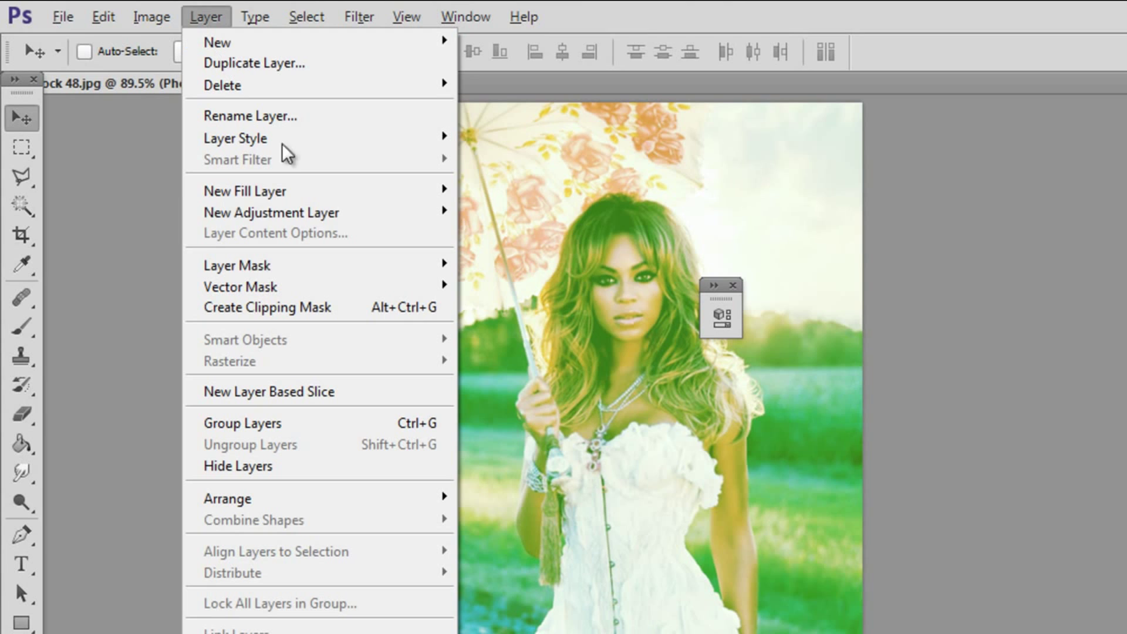
# Add an Exposure layer with Exposure -0.22, Offset +0.1240 and Gamma 1.05
pyautogui.moveTo(360, 223)
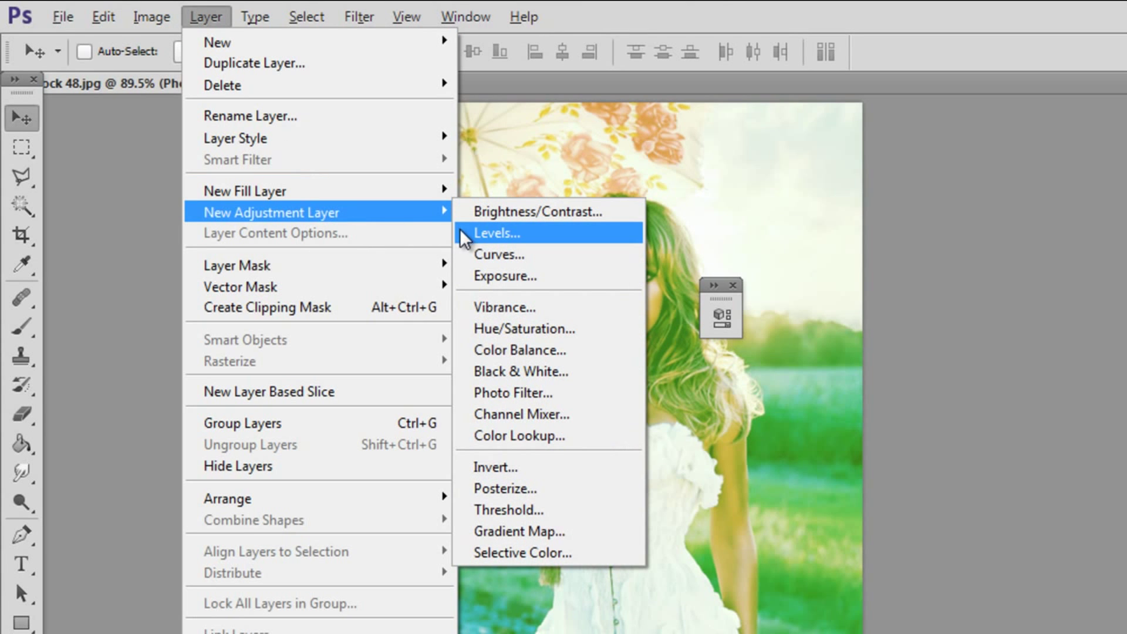
pyautogui.click(521, 276)
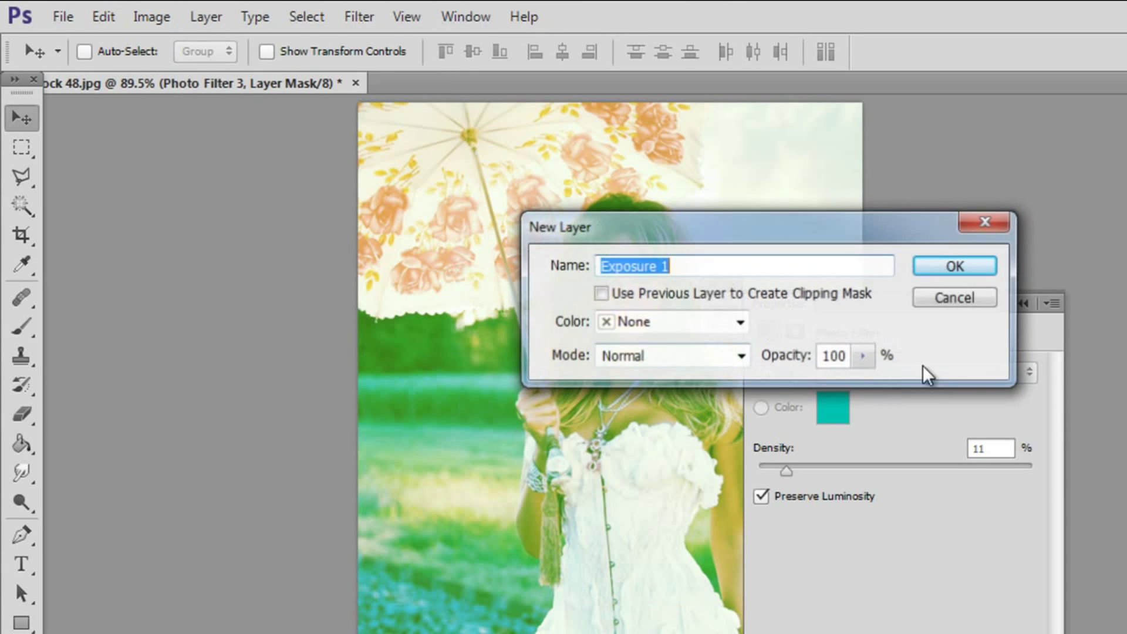
pyautogui.click(951, 264)
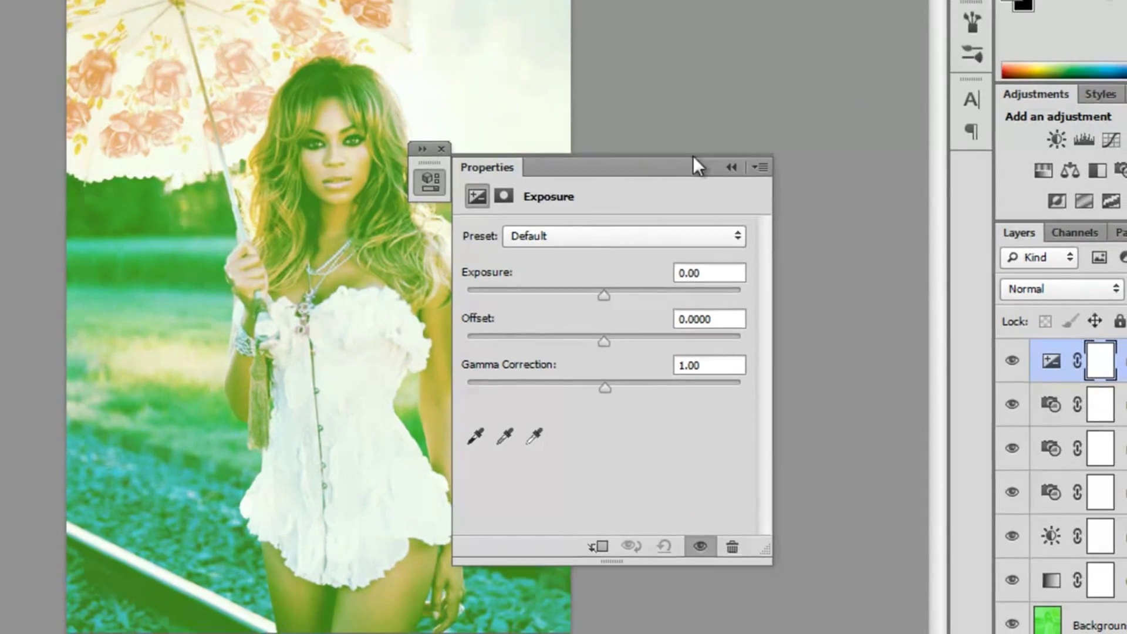
pyautogui.moveTo(693, 157); pyautogui.dragTo(847, 130)
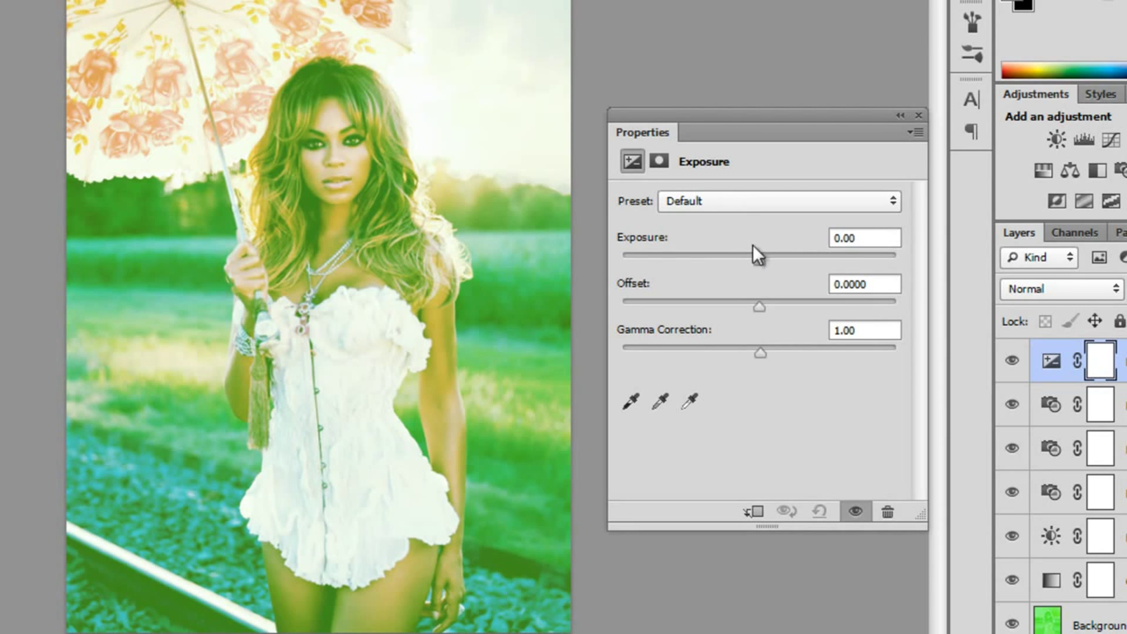
pyautogui.moveTo(756, 258)
pyautogui.mouseDown()
pyautogui.moveTo(768, 263)
pyautogui.moveTo(744, 268)
pyautogui.mouseUp()
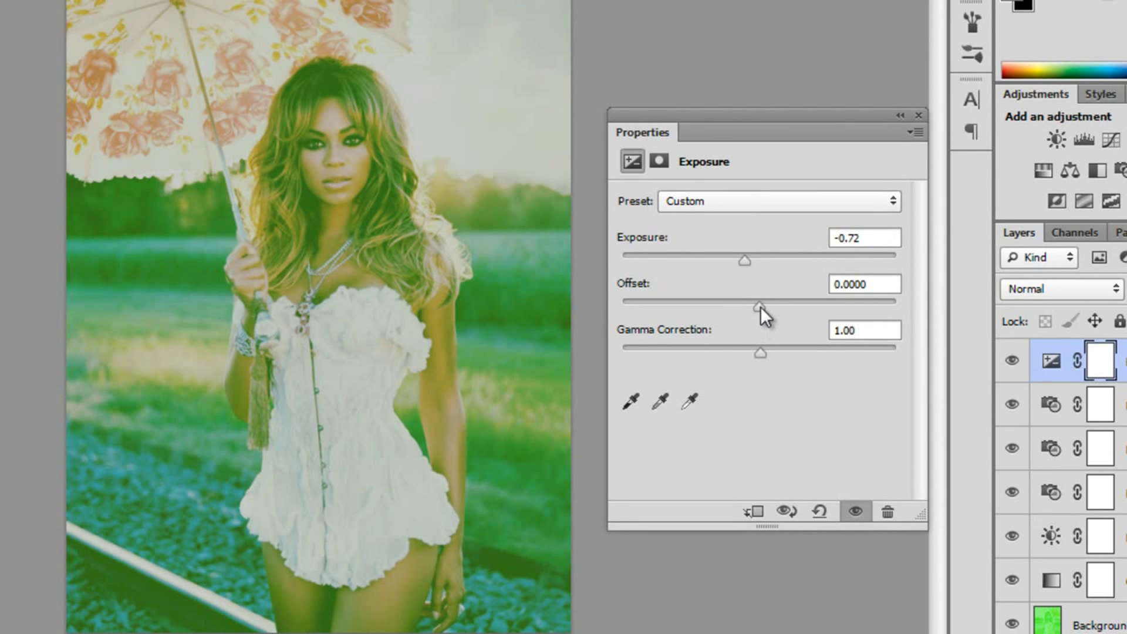
pyautogui.moveTo(759, 307); pyautogui.dragTo(794, 307)
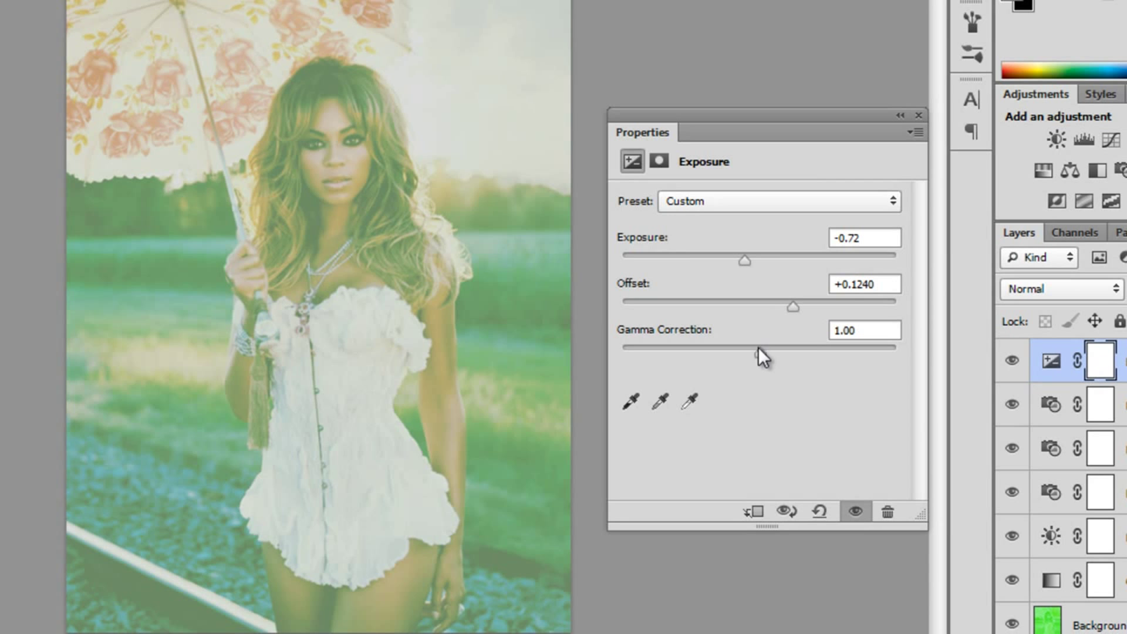
pyautogui.moveTo(757, 347)
pyautogui.mouseDown()
pyautogui.moveTo(731, 358)
pyautogui.moveTo(793, 354)
pyautogui.moveTo(756, 358)
pyautogui.mouseUp()
pyautogui.moveTo(744, 259)
pyautogui.mouseDown()
pyautogui.moveTo(781, 262)
pyautogui.moveTo(755, 263)
pyautogui.mouseUp()
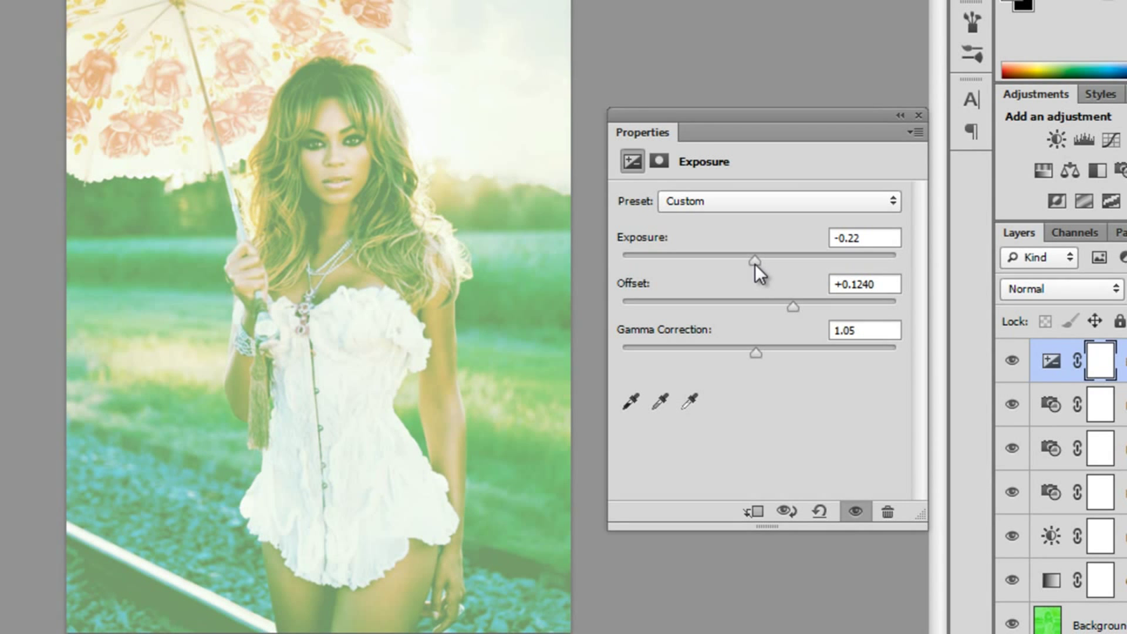
pyautogui.click(899, 116)
pyautogui.hotkey('ctrl', '-')
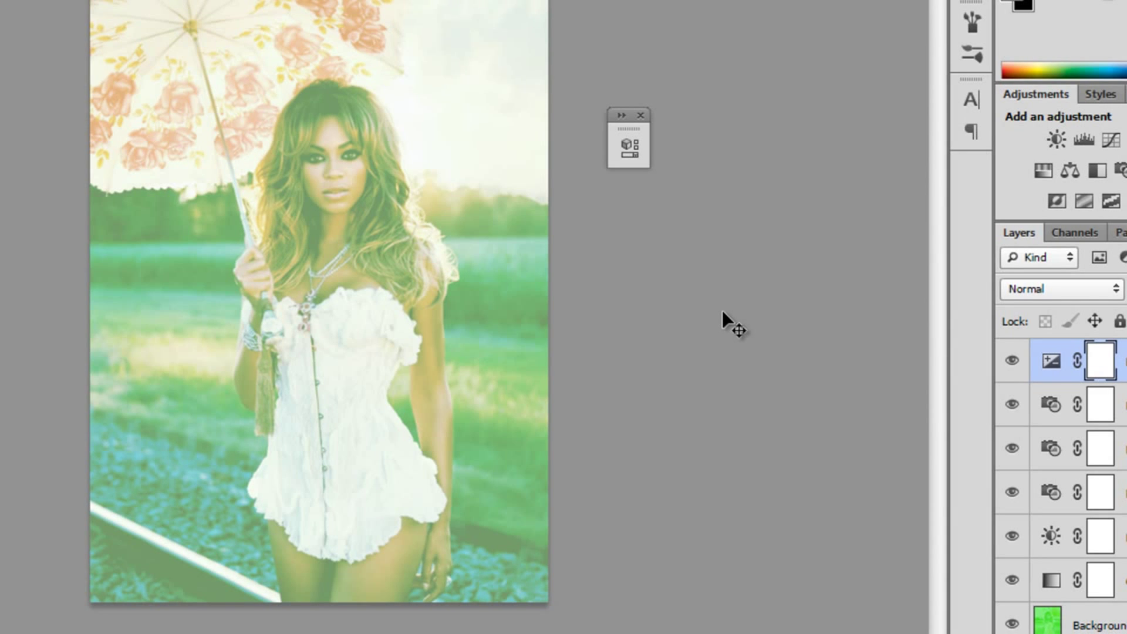
pyautogui.click(1011, 404)
pyautogui.click(1012, 448)
pyautogui.click(1012, 492)
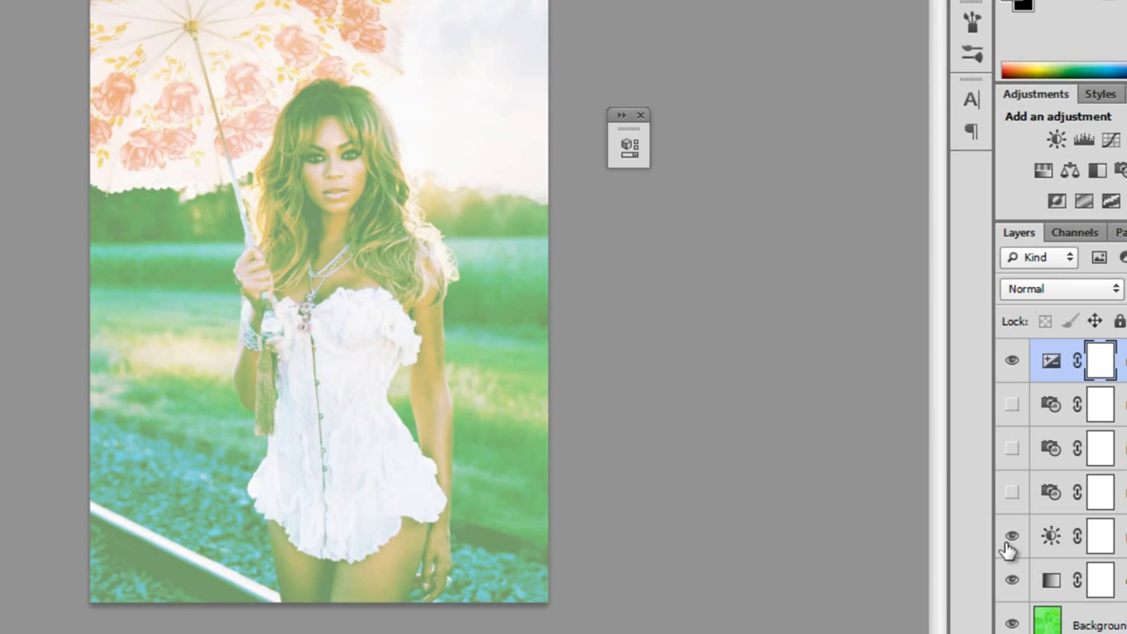
pyautogui.click(1011, 535)
pyautogui.click(1012, 535)
pyautogui.click(1011, 492)
pyautogui.click(1012, 447)
pyautogui.click(1011, 403)
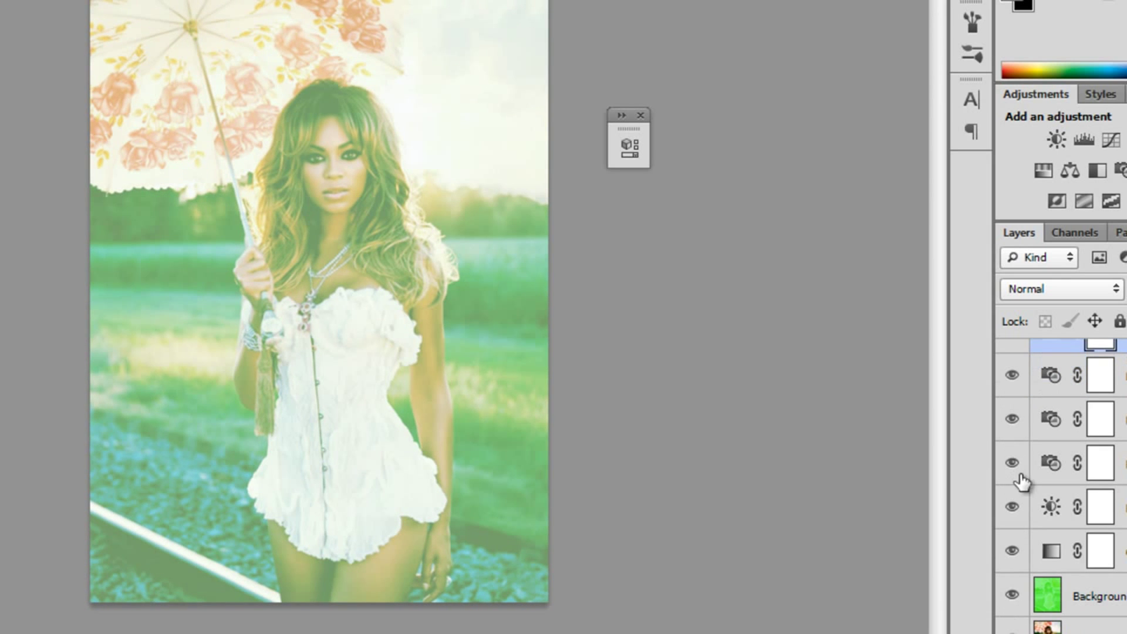
pyautogui.scroll(-1, 1013, 473)
pyautogui.click(1009, 593)
pyautogui.click(1012, 595)
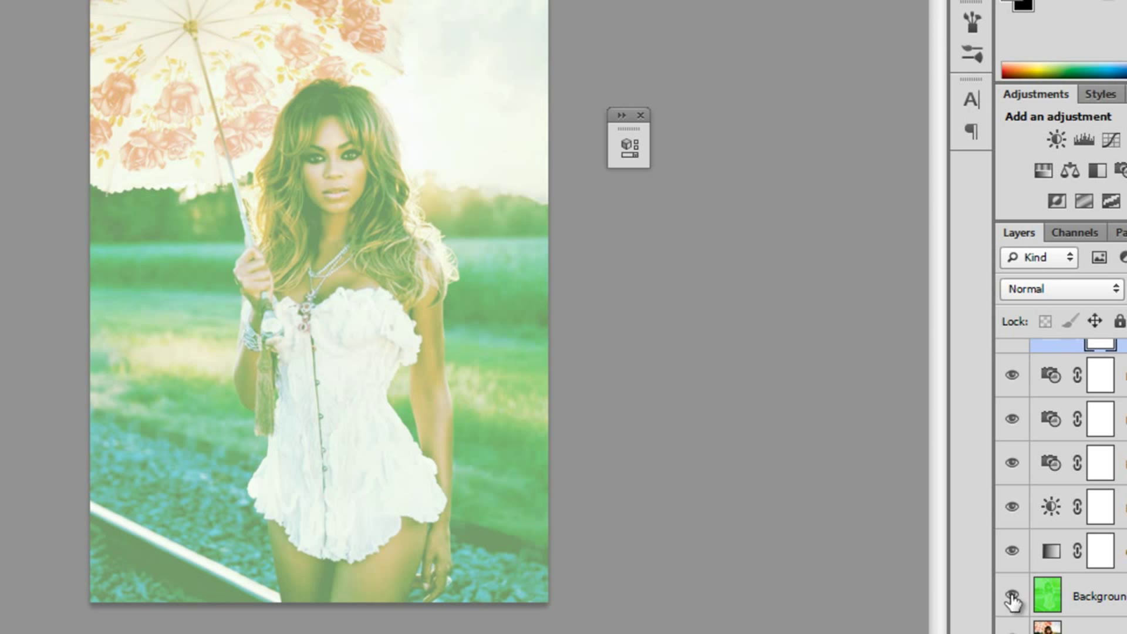